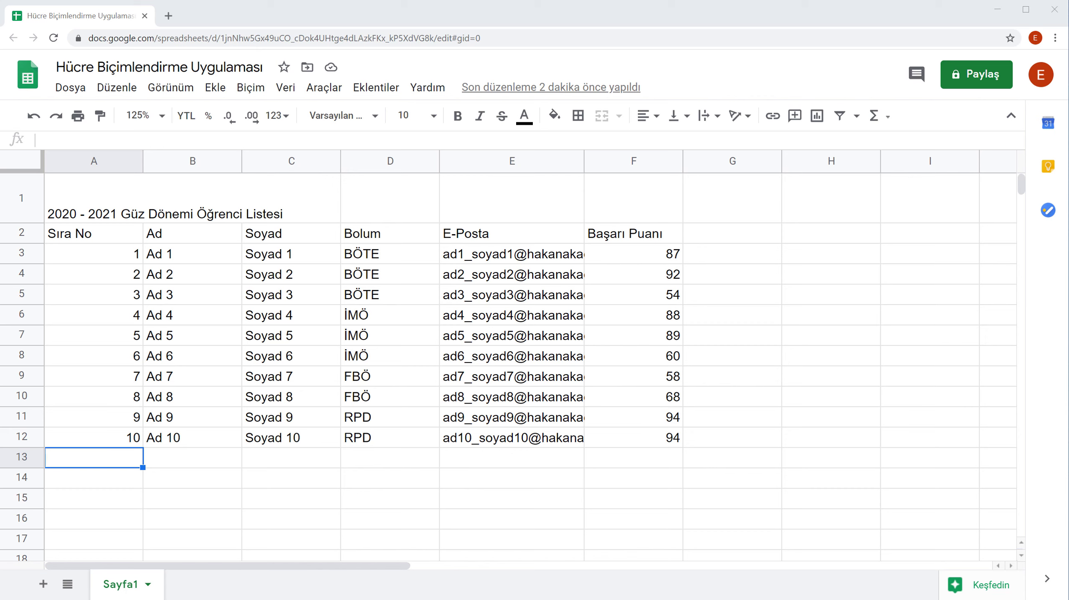
Step: Change the font of the whole student list, cells A1:F12, to Georgia
drag(94, 197, 662, 438)
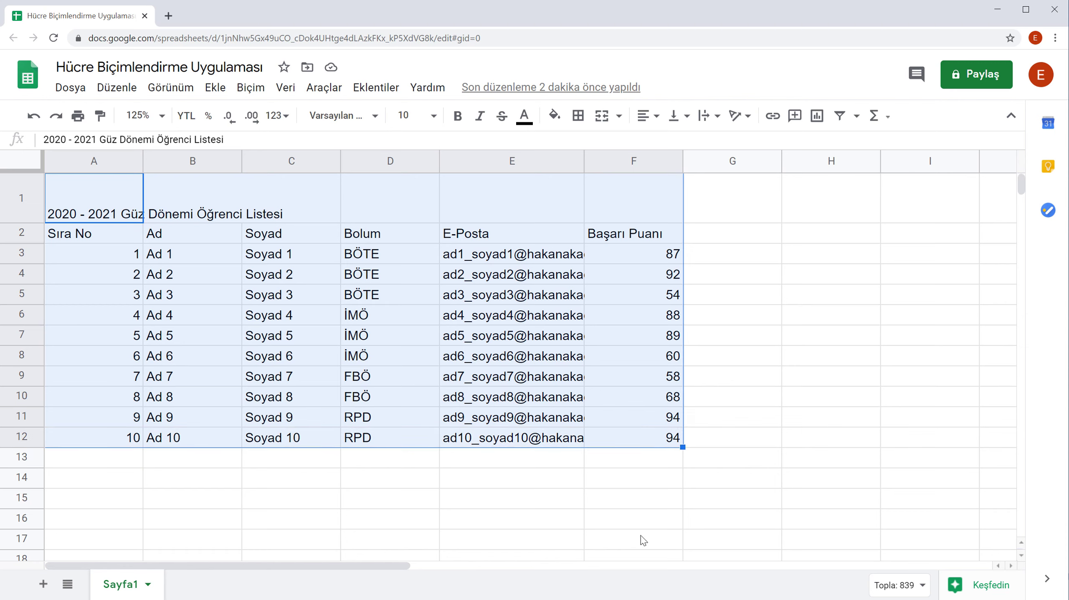
click(374, 118)
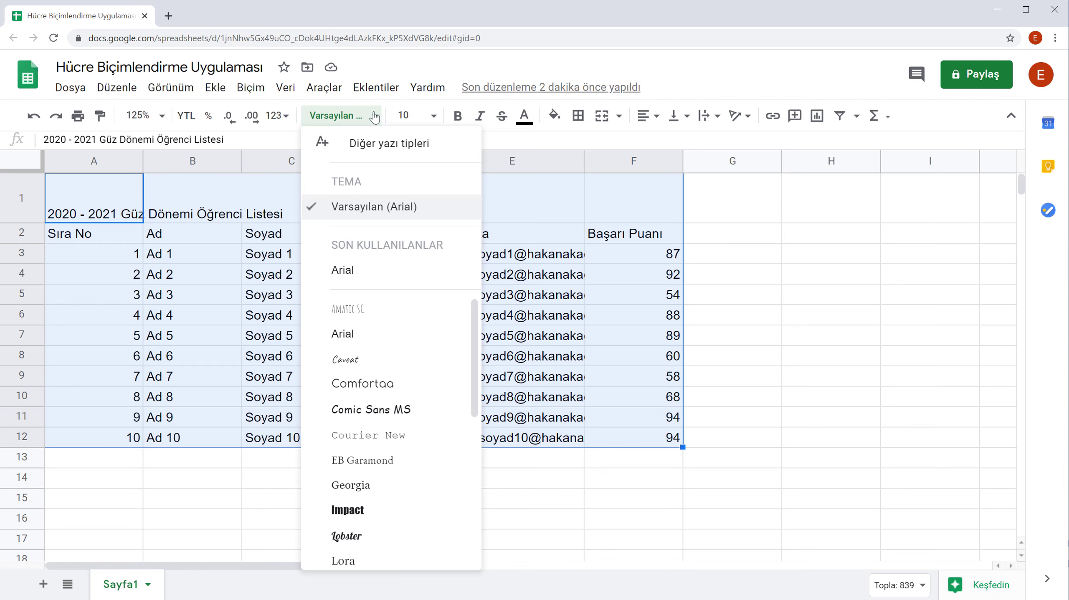
drag(474, 349, 482, 495)
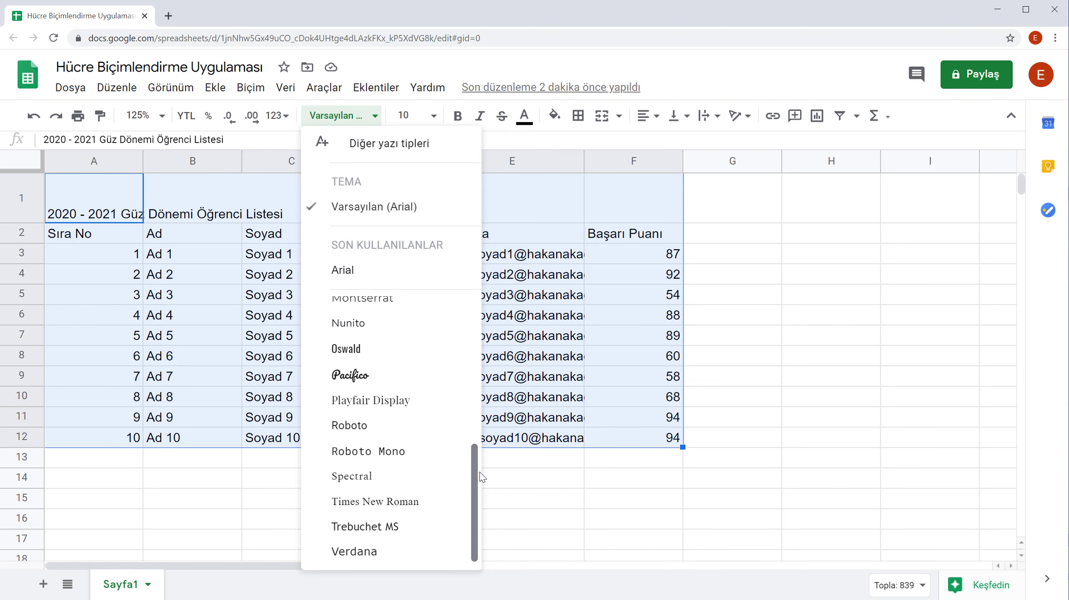
click(445, 152)
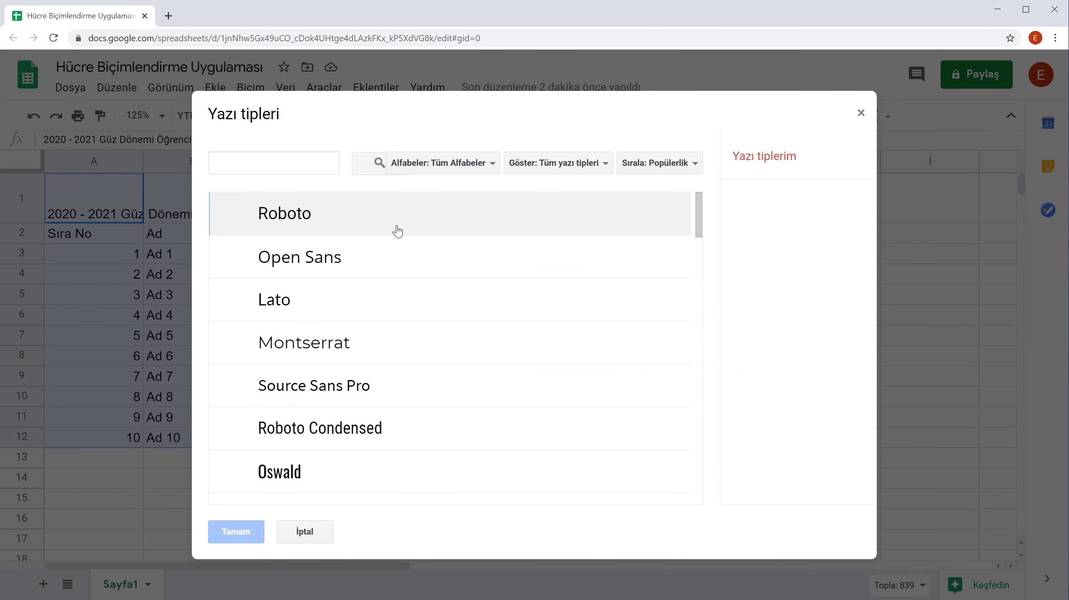
click(317, 533)
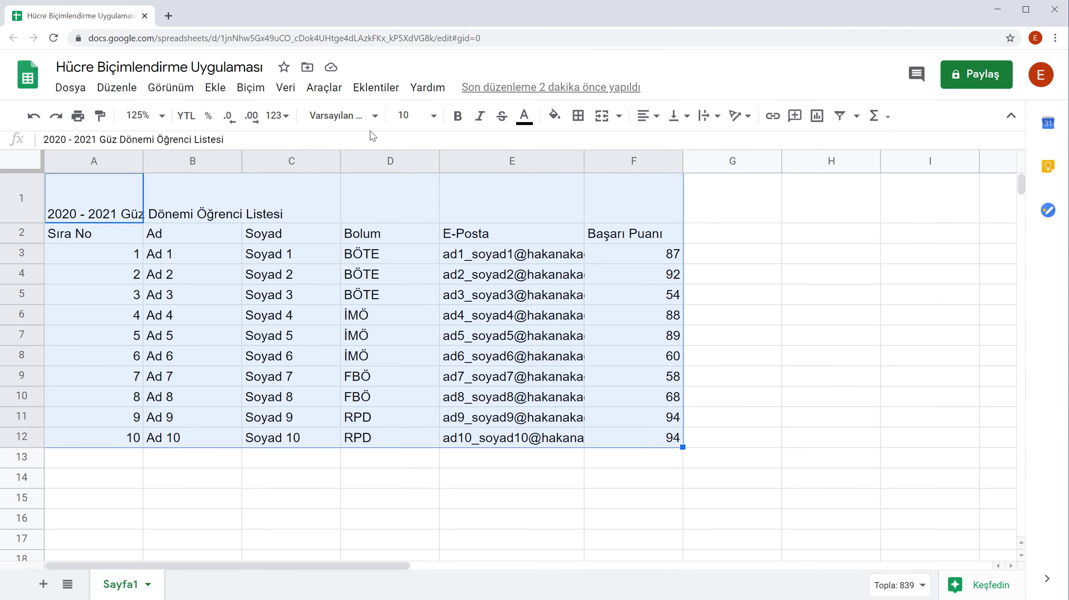
click(371, 116)
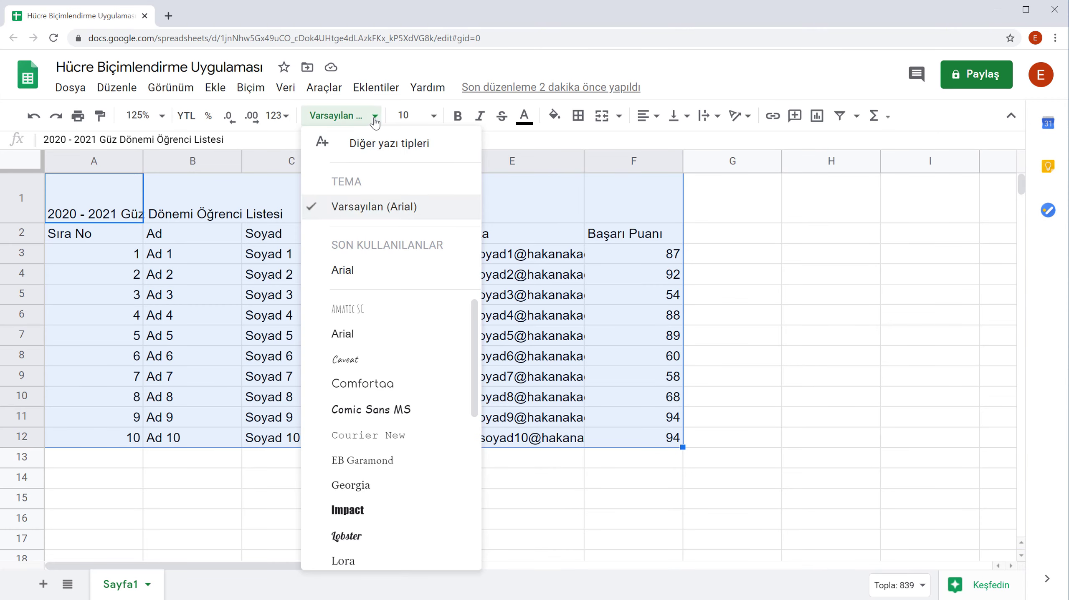
click(414, 487)
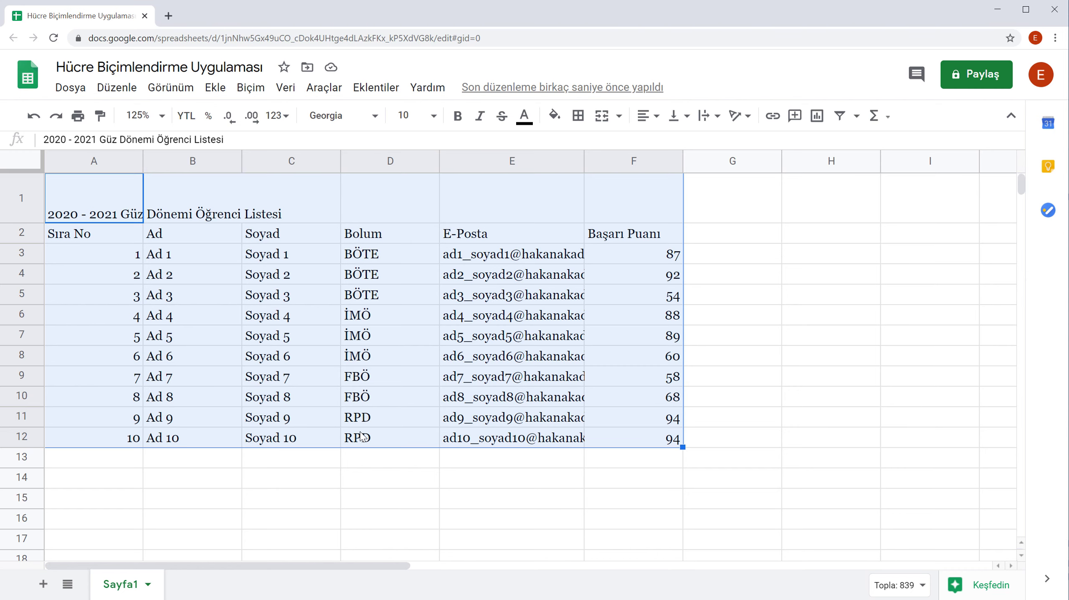
Step: Reduce the font size of the student list to 8 and settle on size 9
click(433, 116)
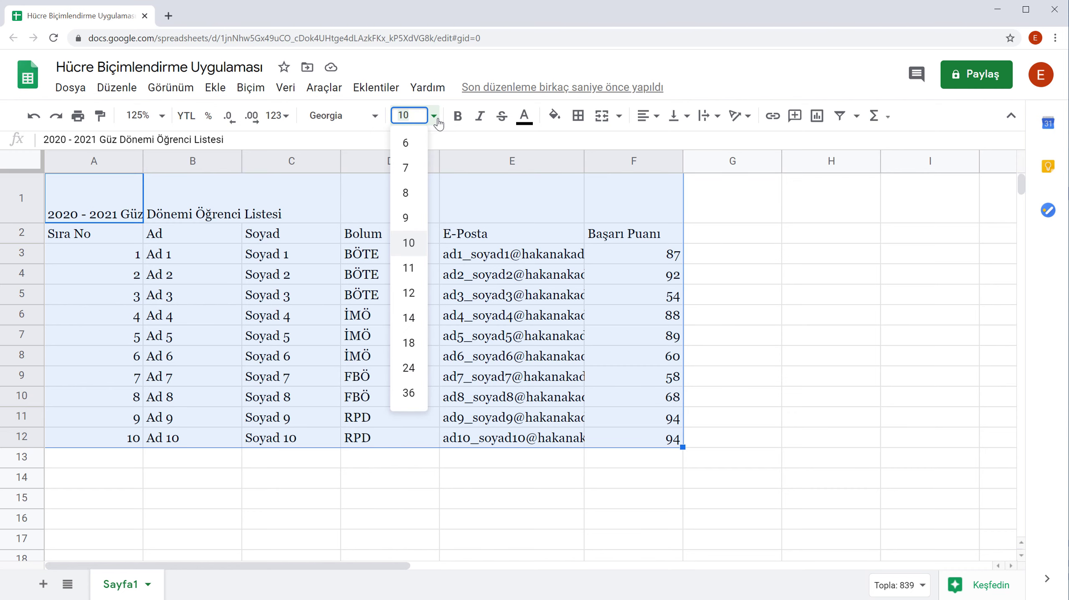
click(420, 194)
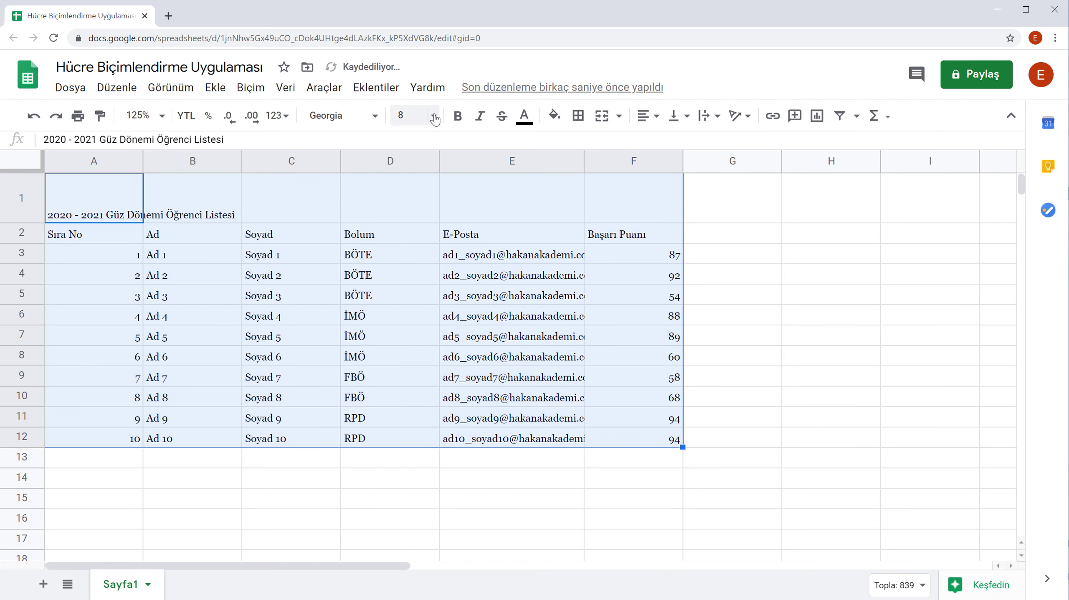
click(433, 116)
click(410, 225)
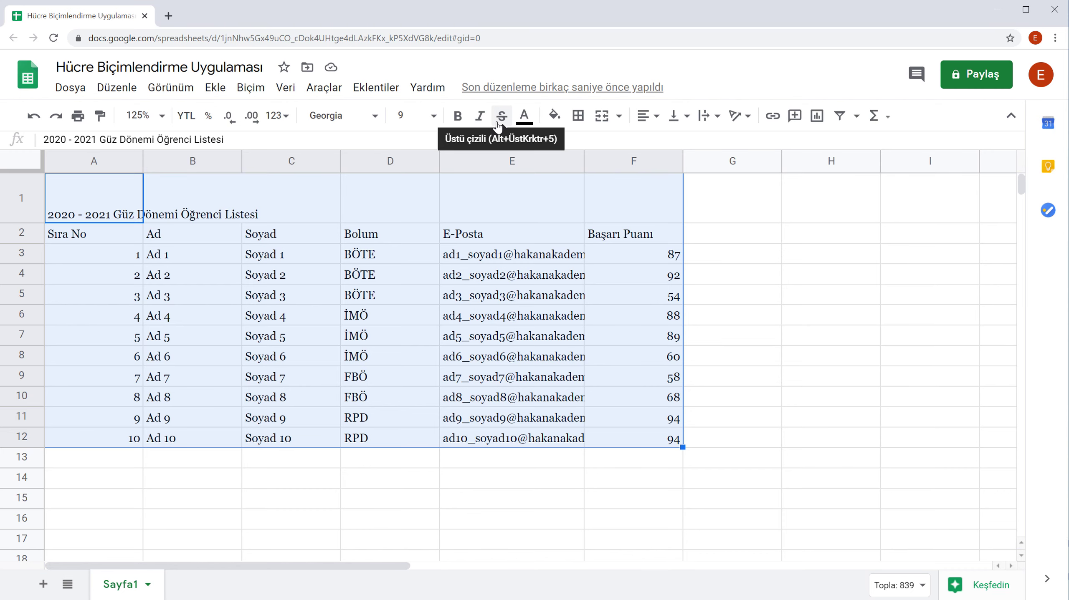
Step: Make the title and column header rows, cells A1:F2, bold
click(99, 233)
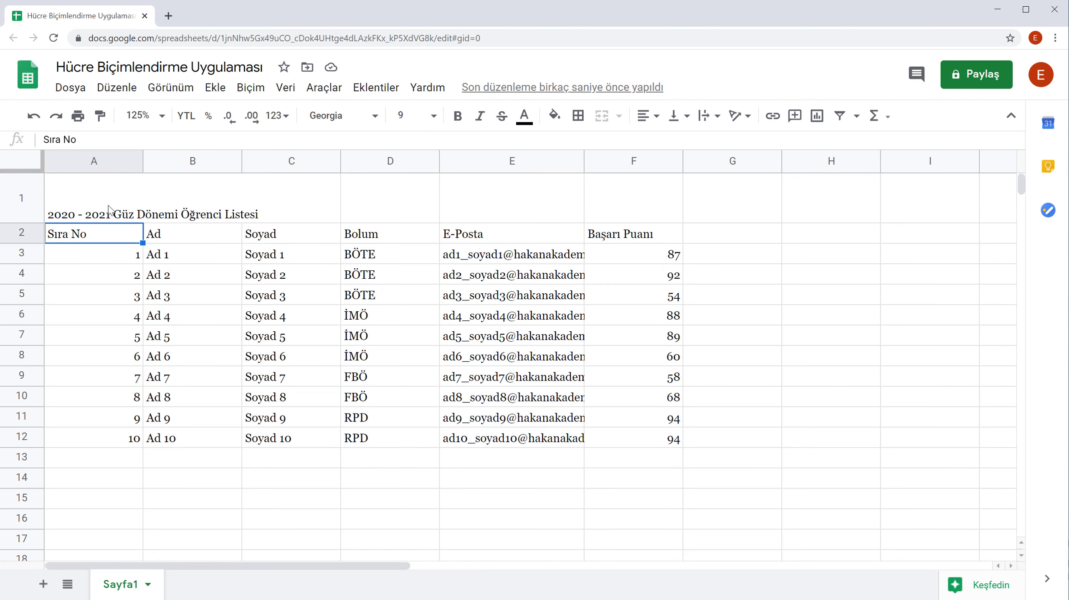
drag(110, 211, 630, 234)
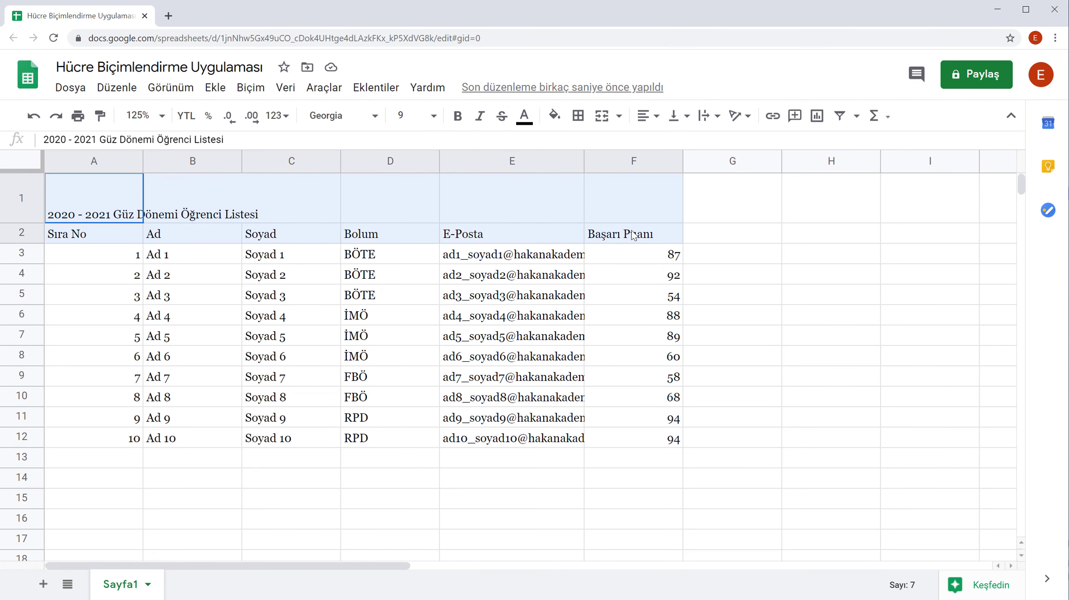
click(458, 116)
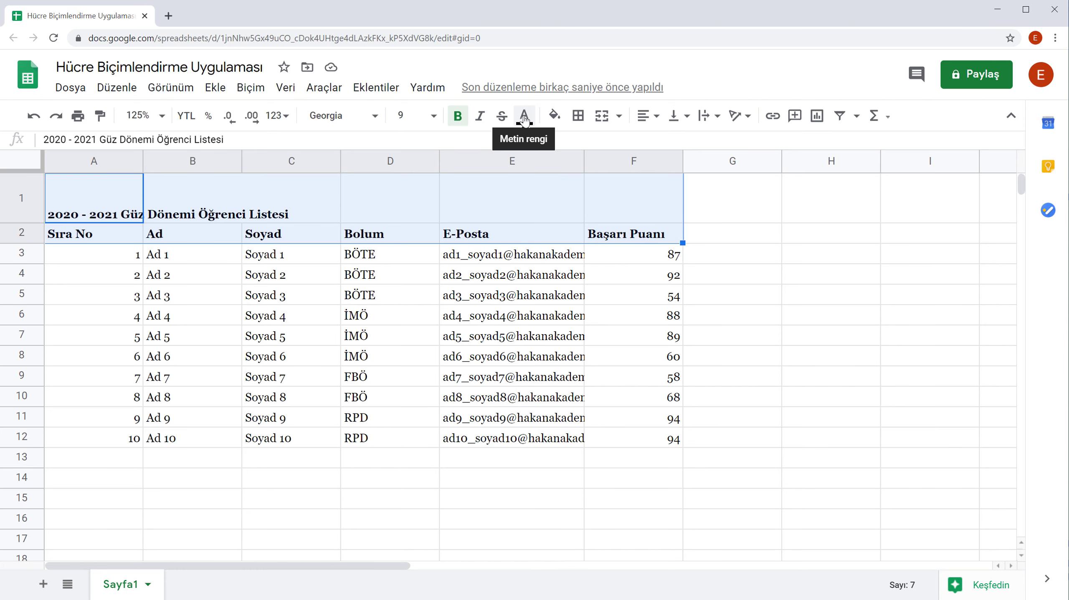
click(524, 121)
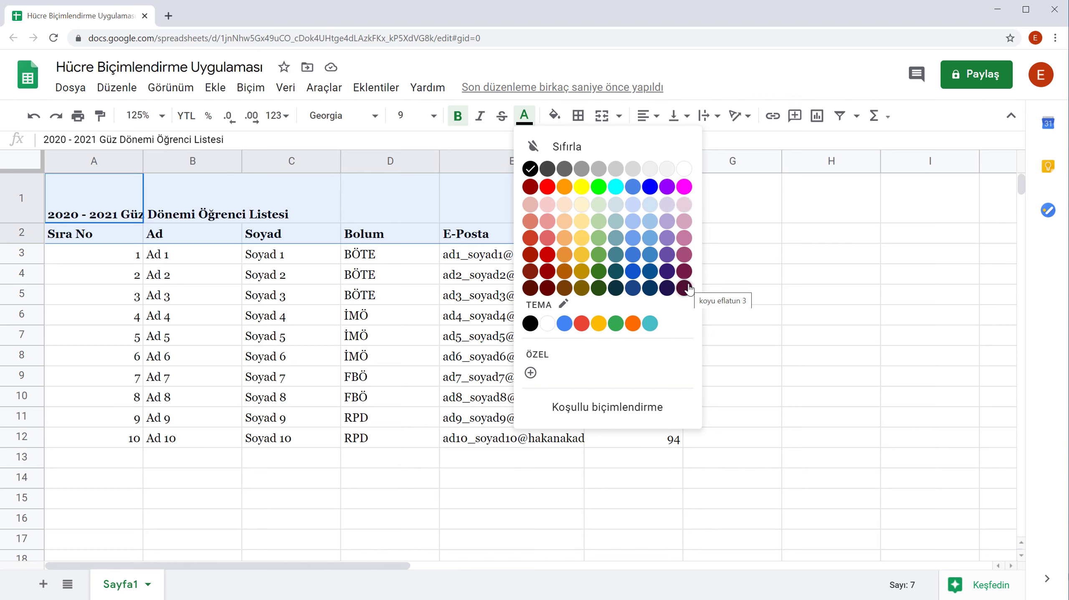
click(532, 375)
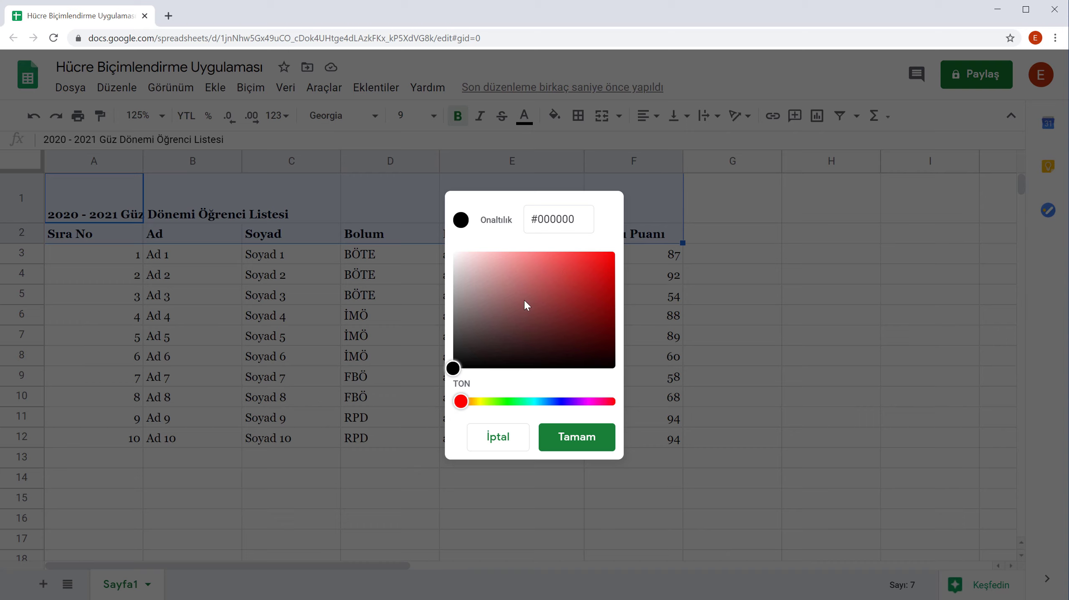
drag(467, 402, 604, 402)
drag(574, 313, 592, 334)
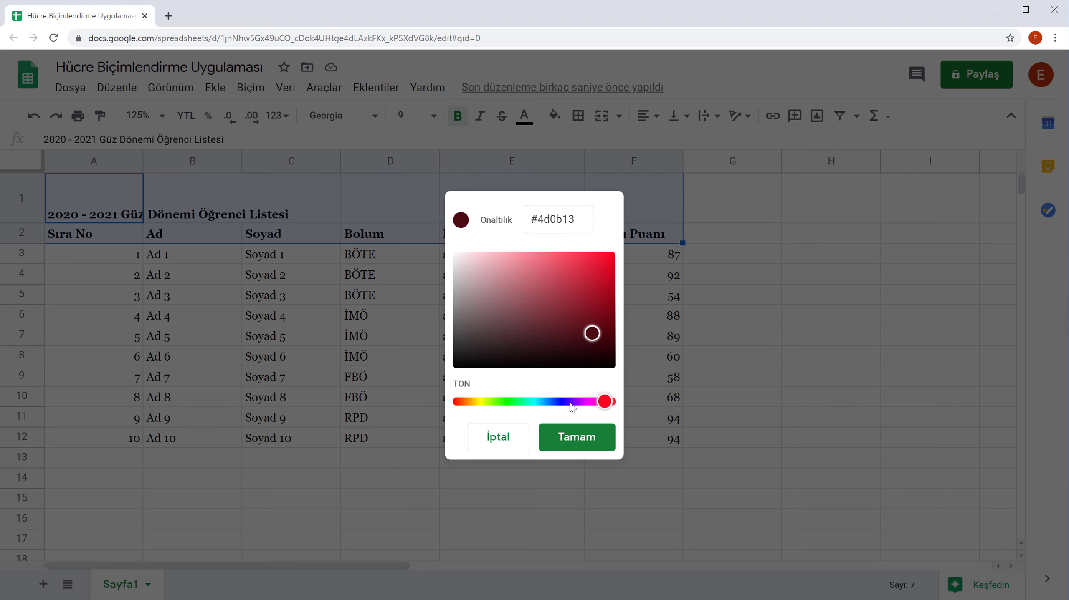
click(497, 437)
Step: Try a dark red text colour on the title and header cells A1:F2
click(524, 116)
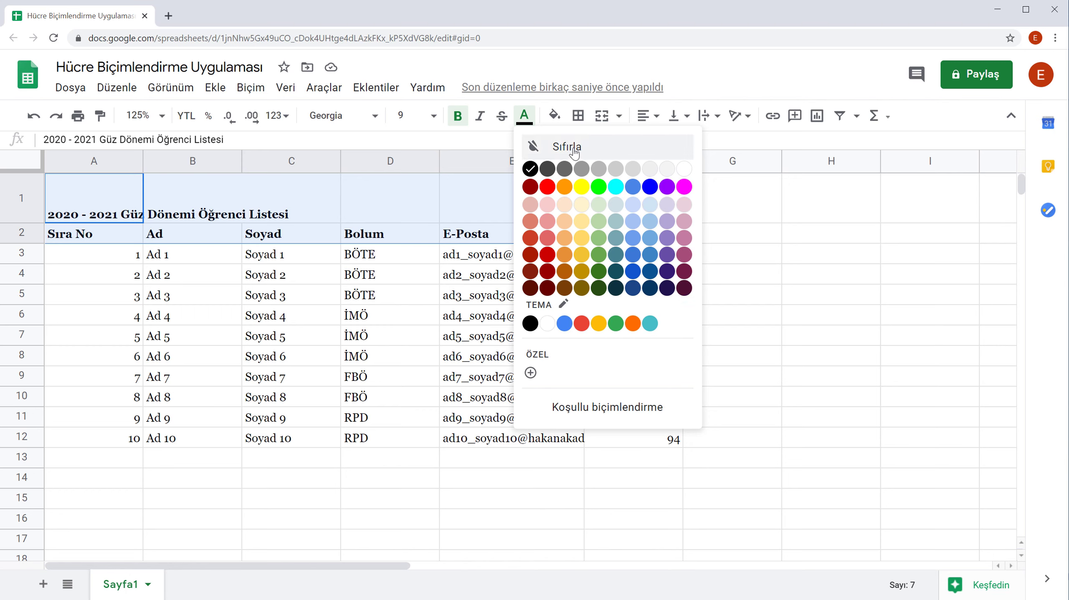
click(531, 187)
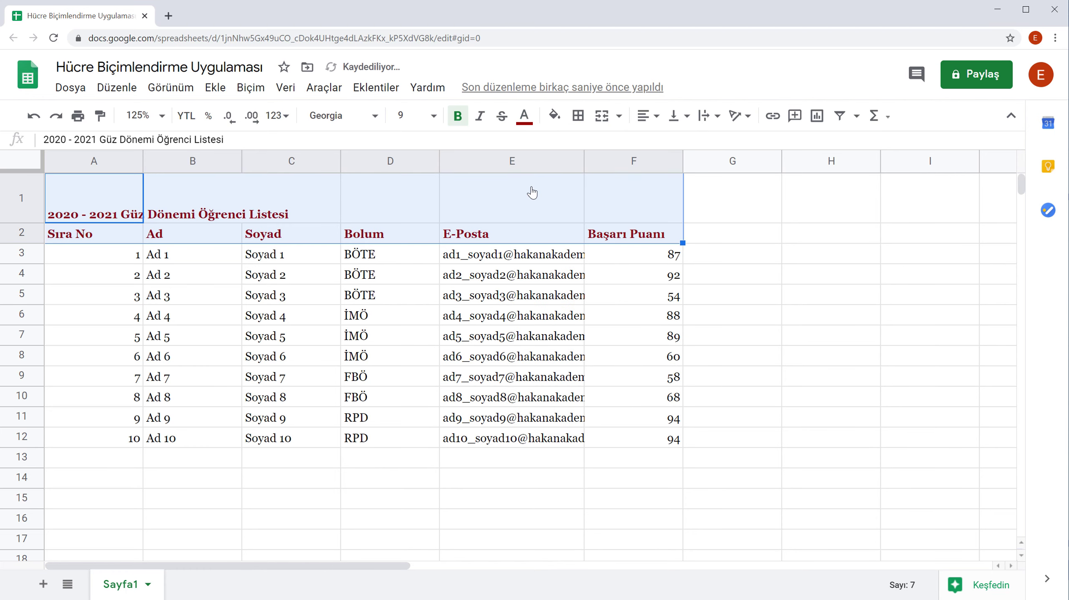
click(603, 259)
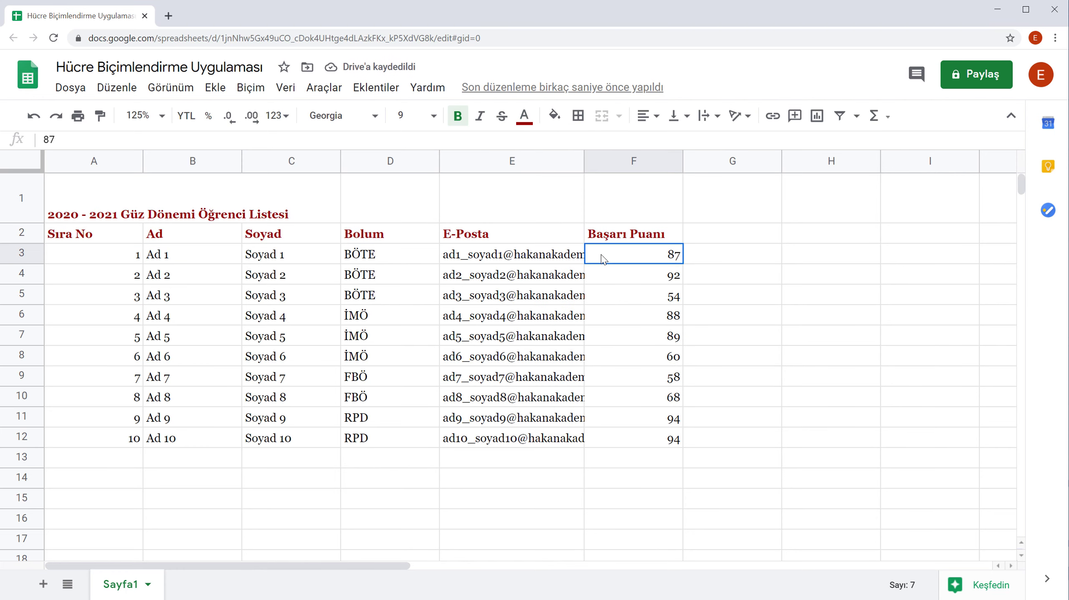
Step: Reset the text colour of the title and header cells A1:F2 to the default
drag(642, 236, 90, 202)
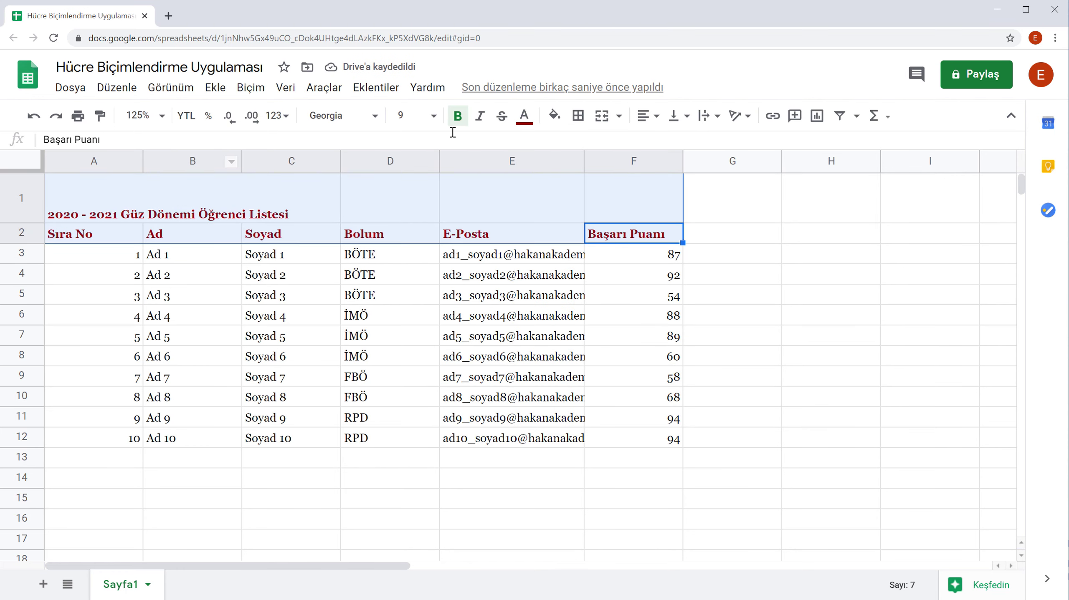
click(523, 116)
click(548, 146)
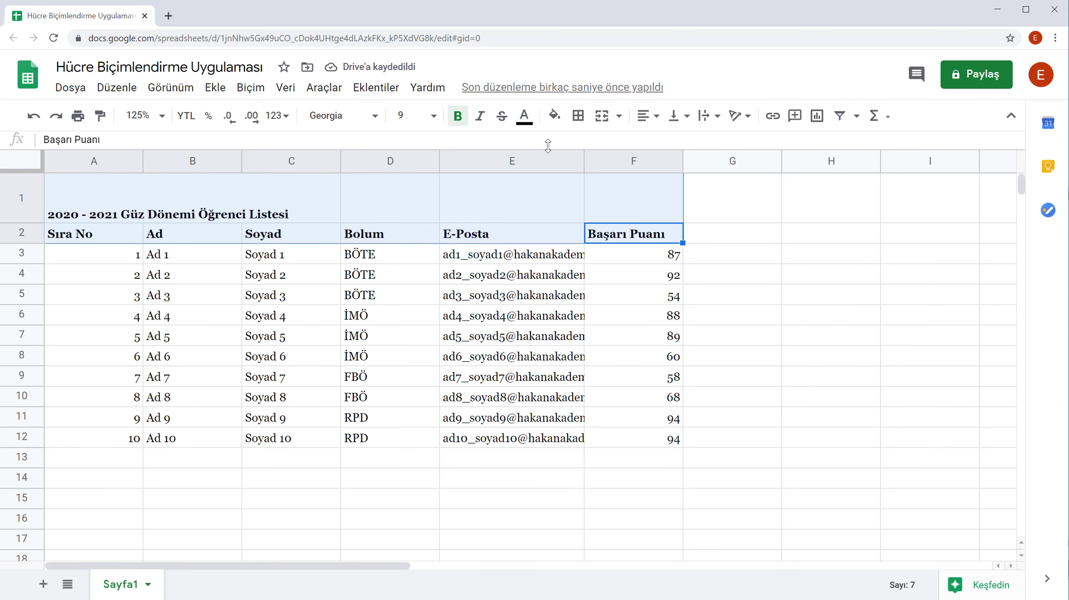
click(524, 116)
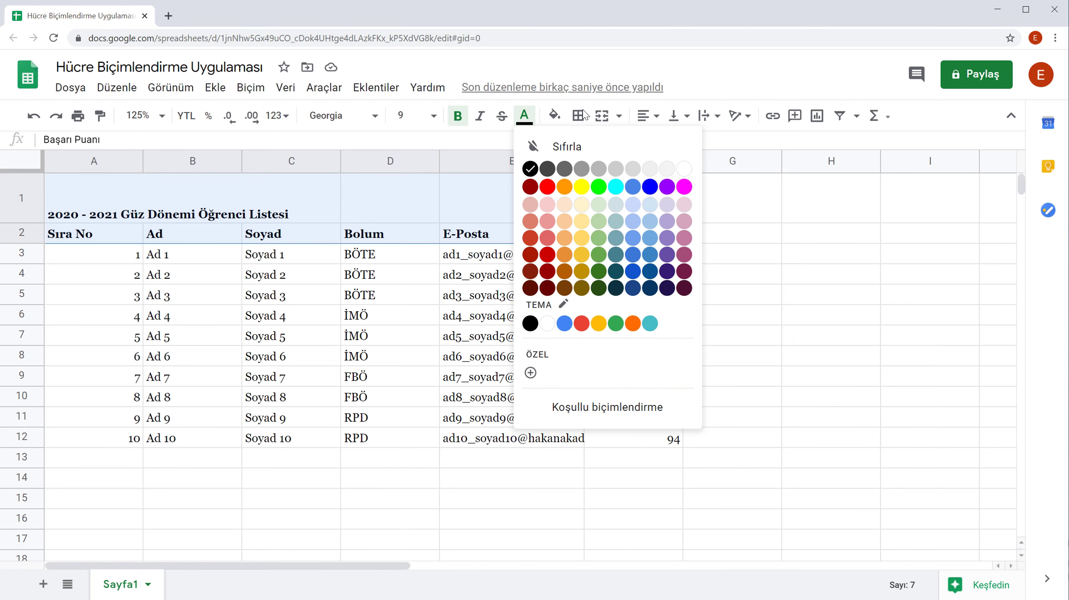
click(744, 176)
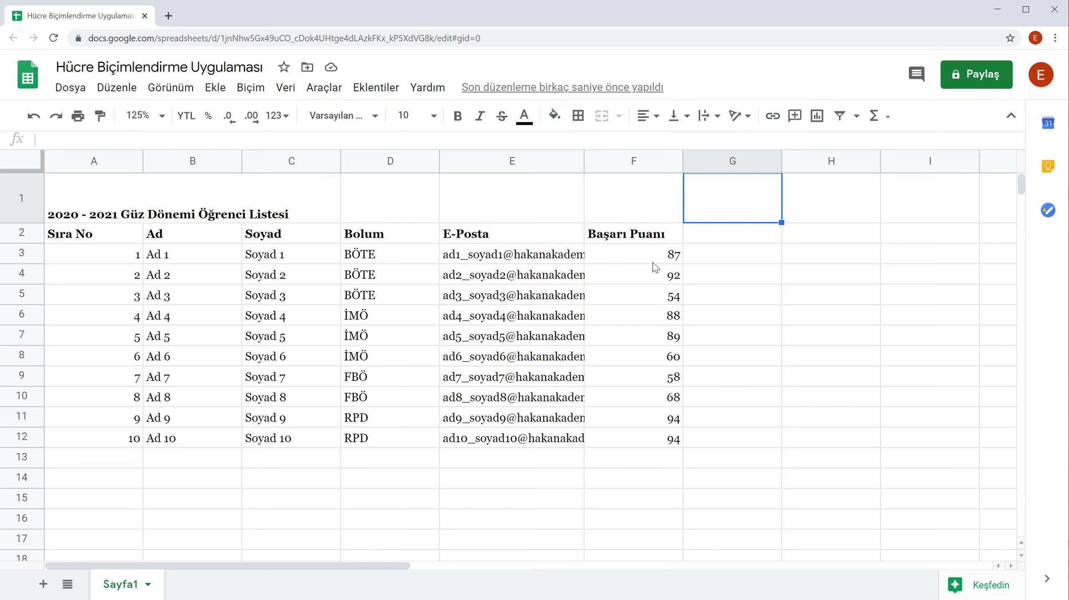
Step: Fill the Başarı Puanı cells F4, F11 and F12, holding the scores above 90, with yellow
click(657, 321)
drag(658, 326, 658, 340)
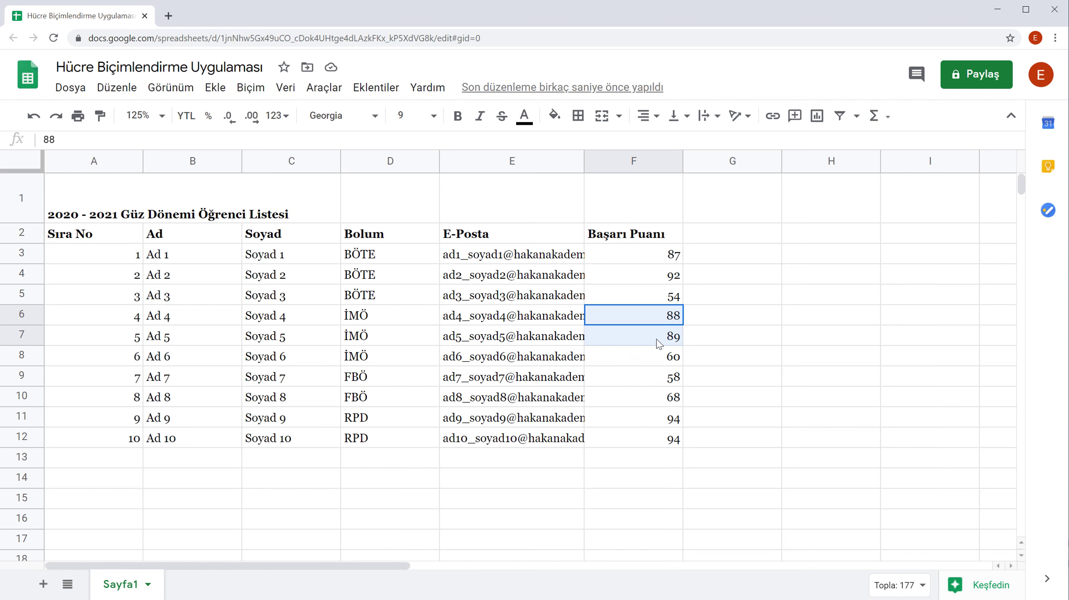
click(657, 276)
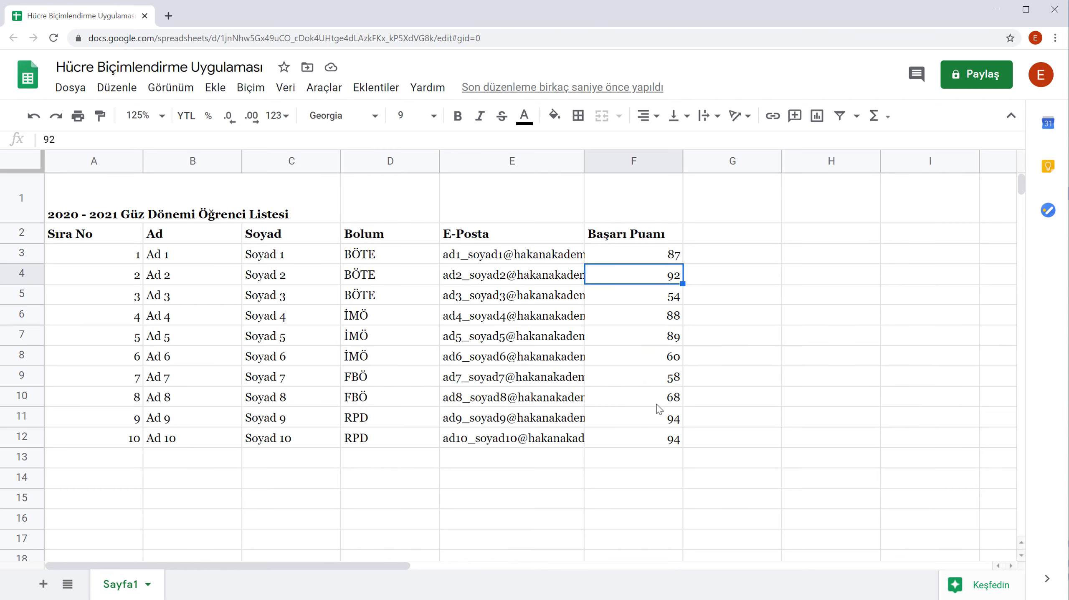
ctrl+click(663, 419)
ctrl+click(665, 439)
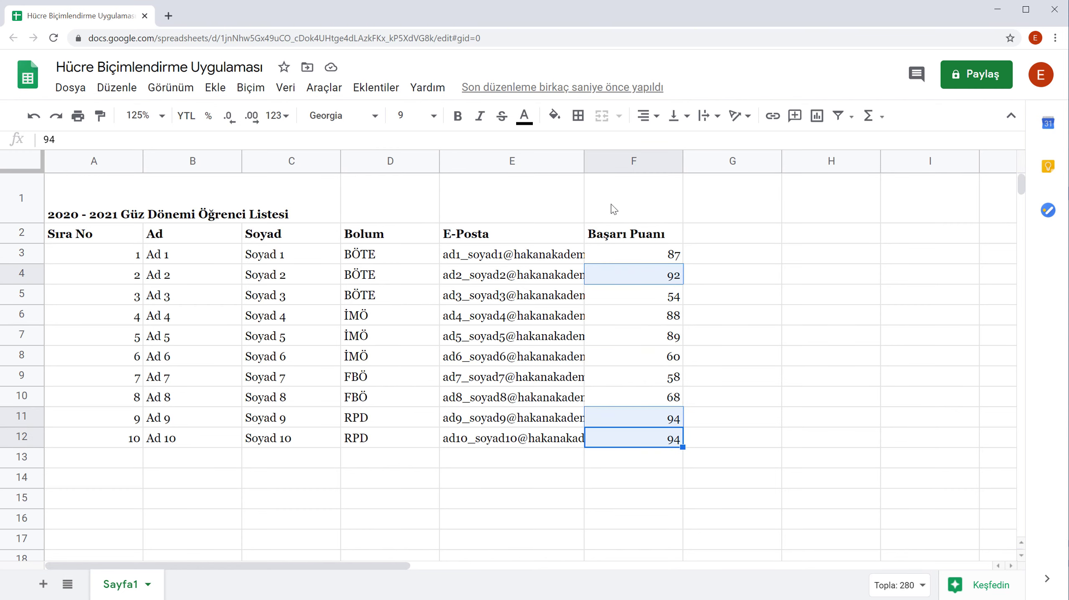
click(554, 115)
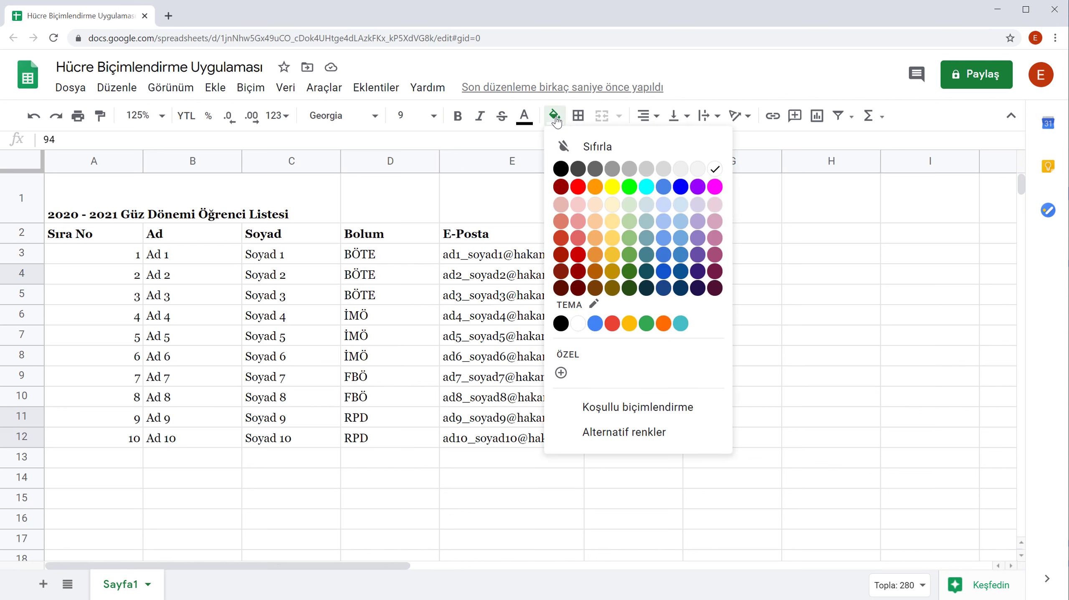
click(614, 196)
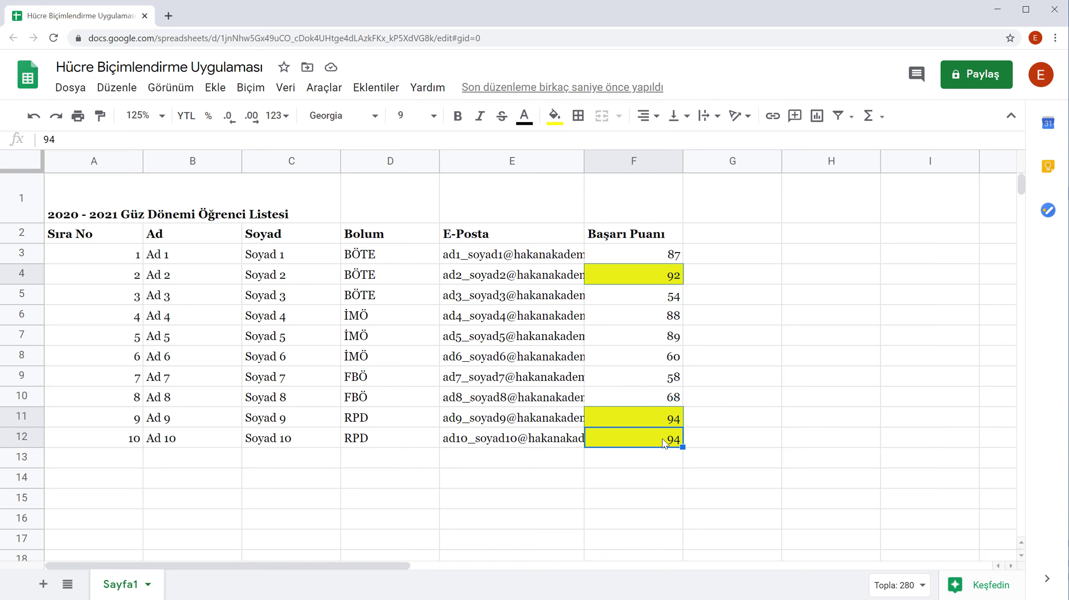
Step: Try applying all borders to the student list A1:F12, and undo them
drag(672, 439, 94, 222)
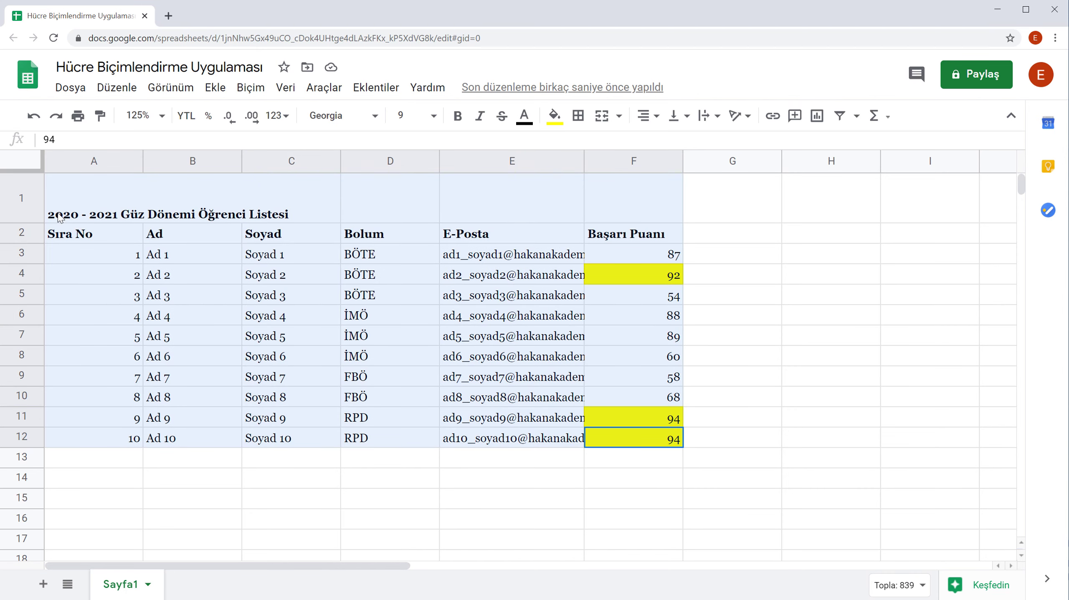
click(581, 118)
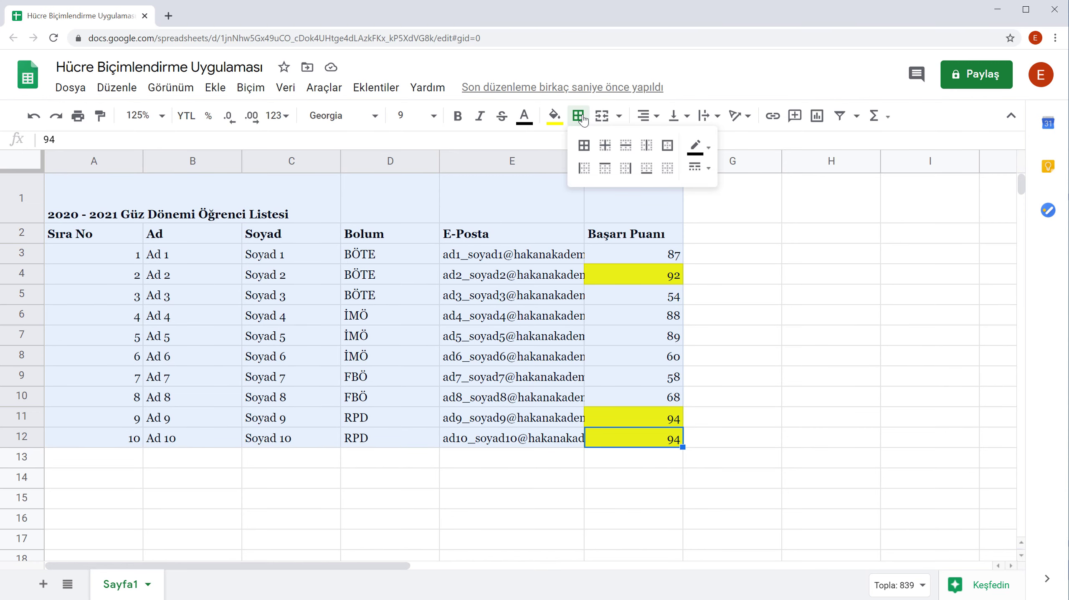
click(583, 146)
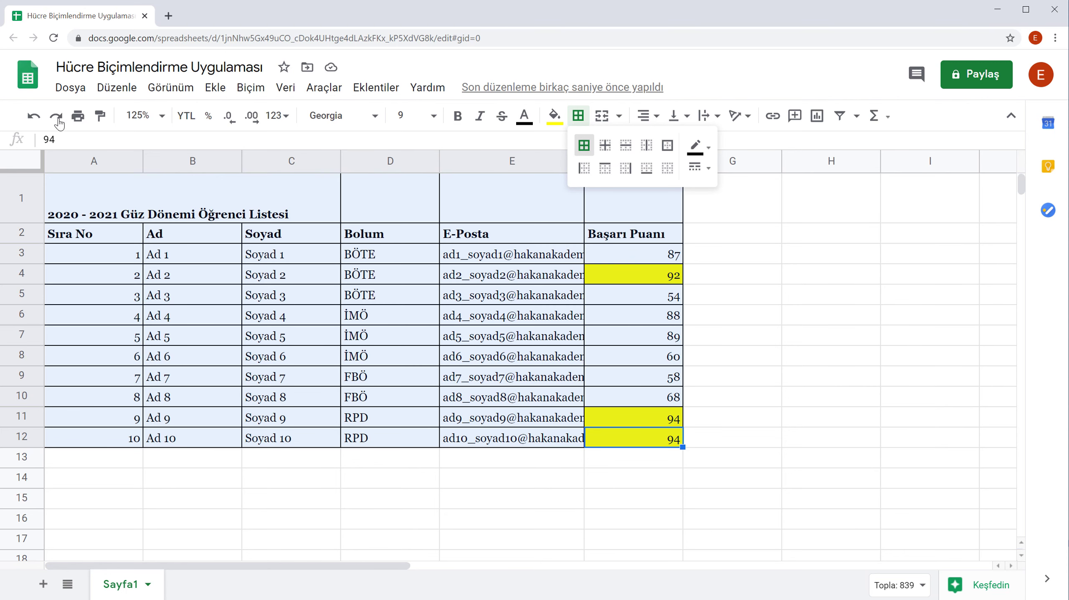
click(34, 117)
Step: Try applying only an outer border around the student list A1:F12, and undo it
click(577, 116)
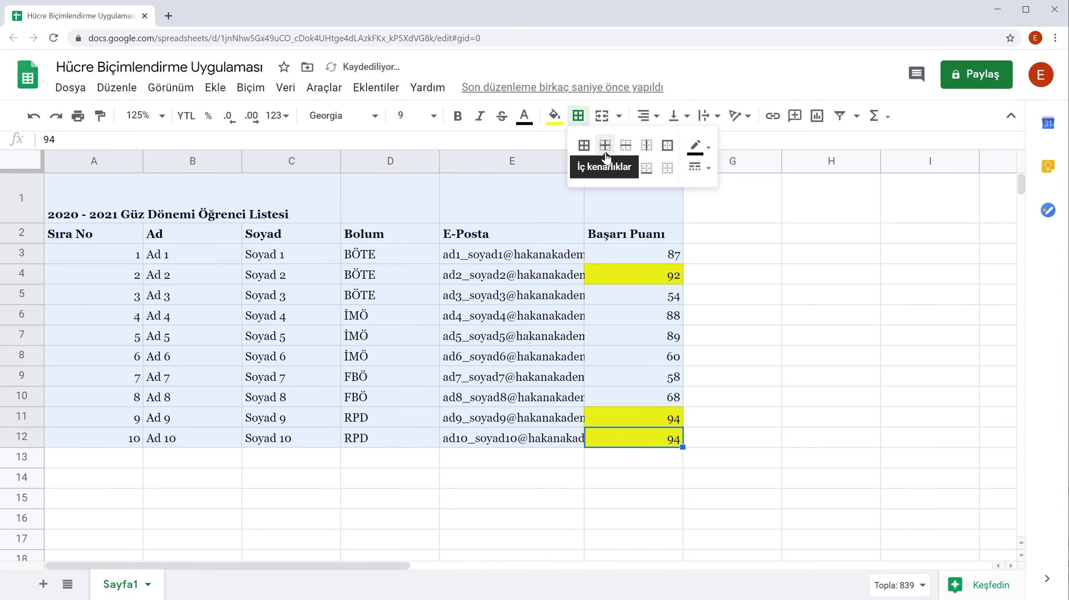
click(668, 146)
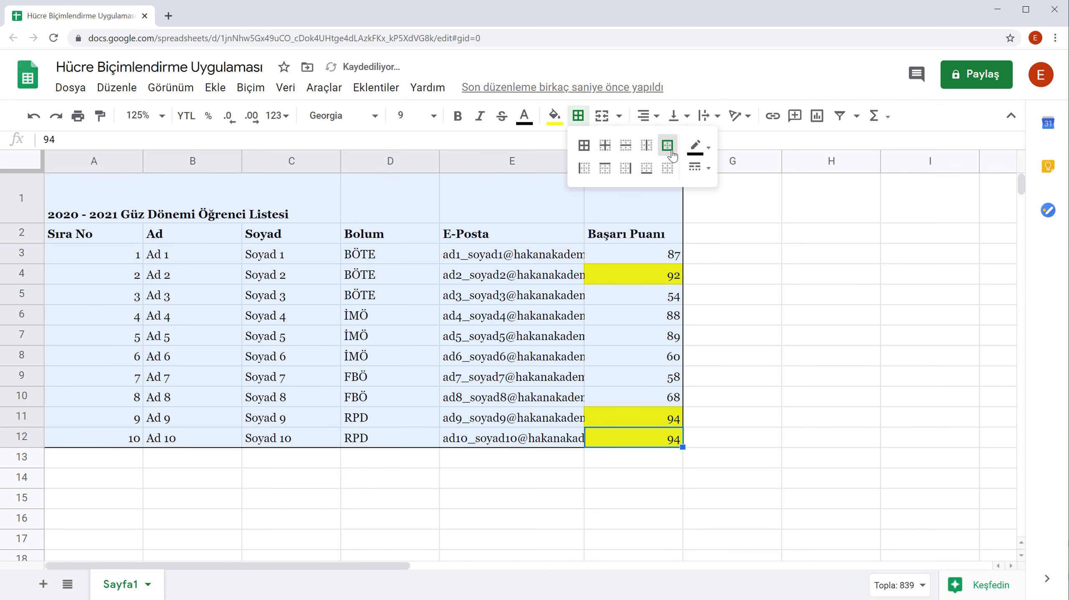
click(34, 116)
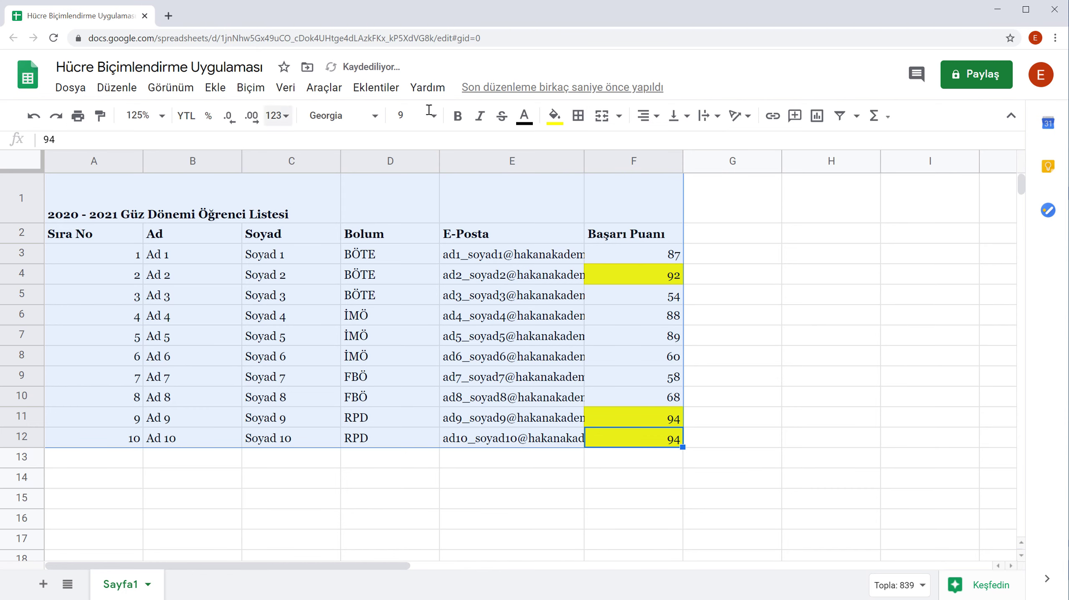
Step: Try applying only inner borders to the student list A1:F12, and undo them
click(581, 117)
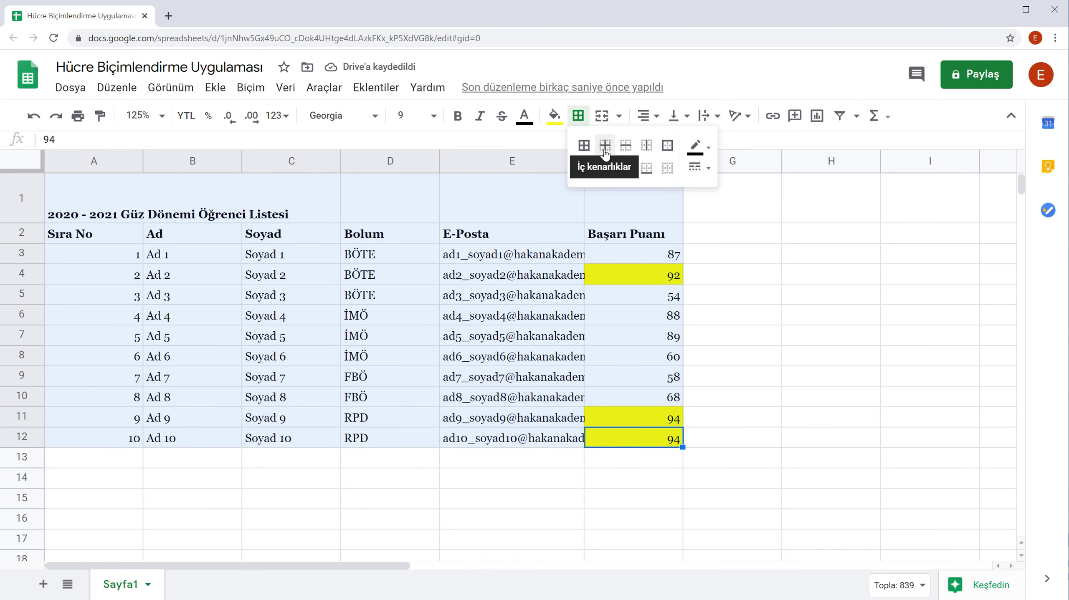
click(605, 147)
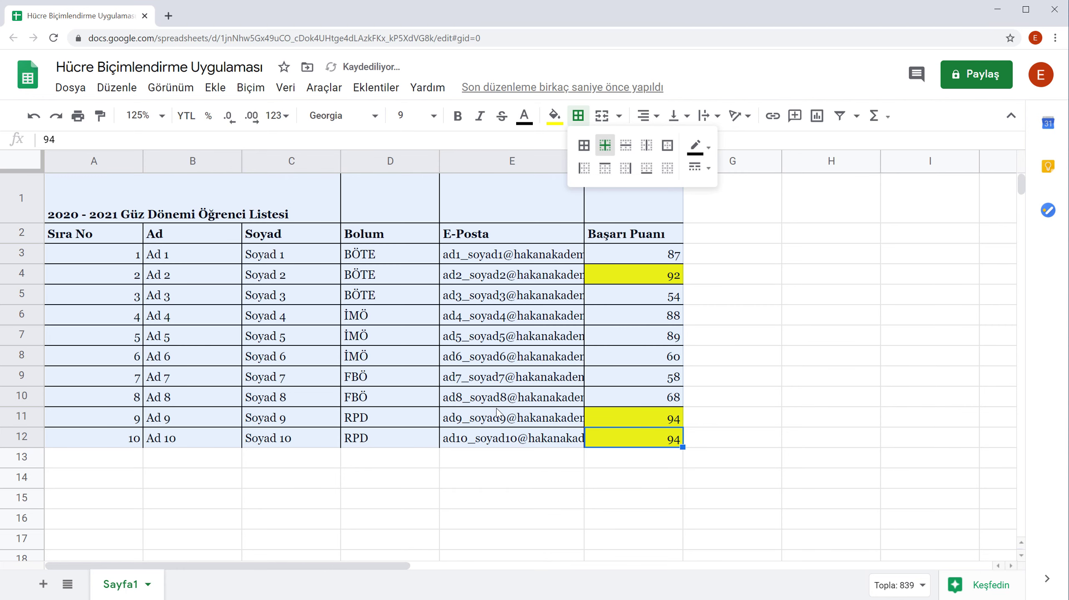
click(495, 476)
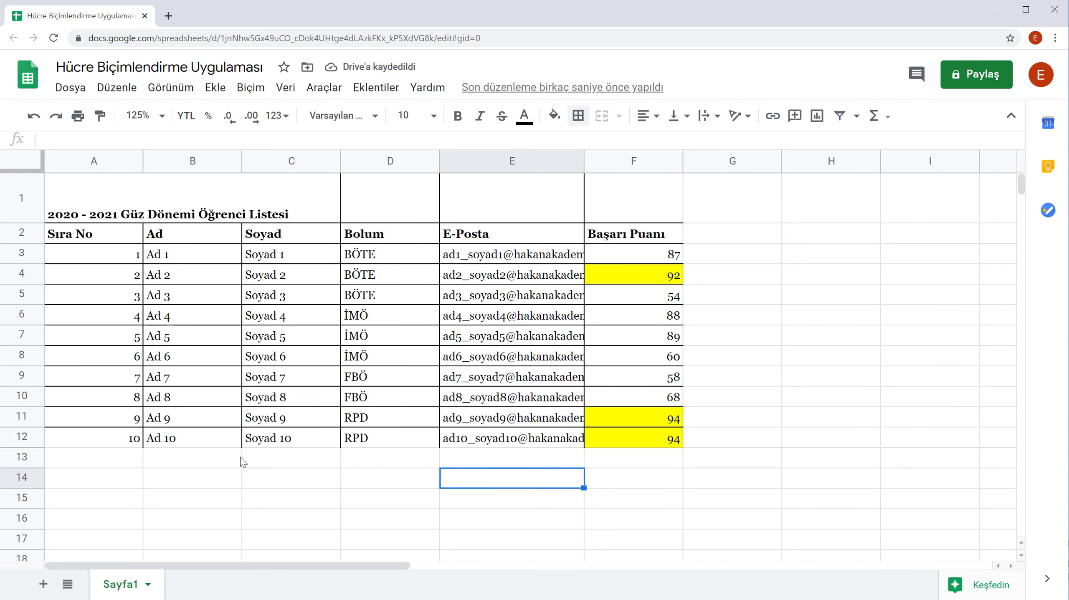
drag(635, 199, 93, 418)
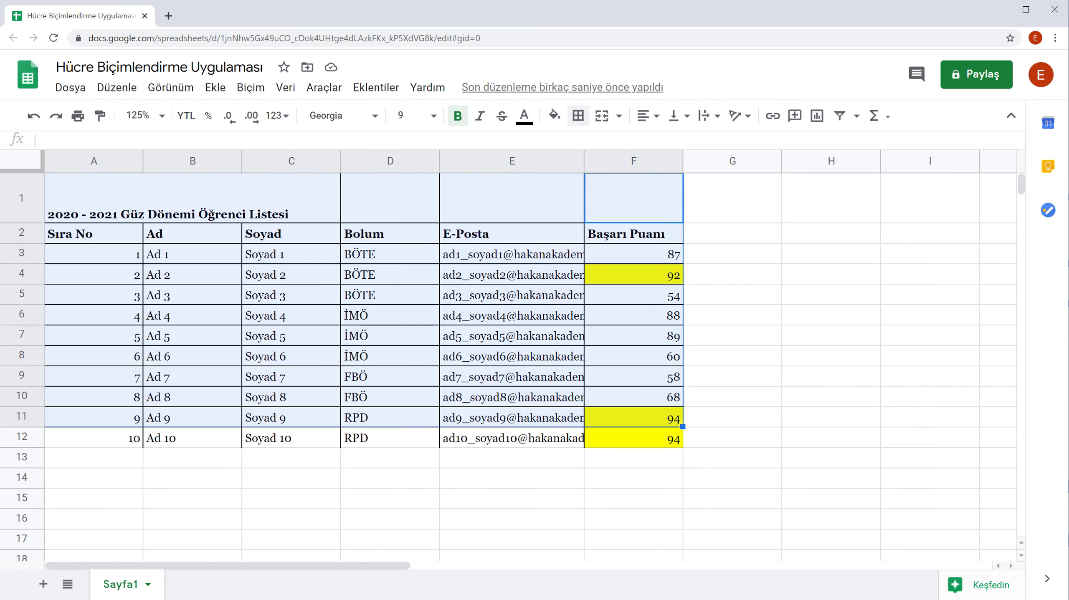
click(33, 116)
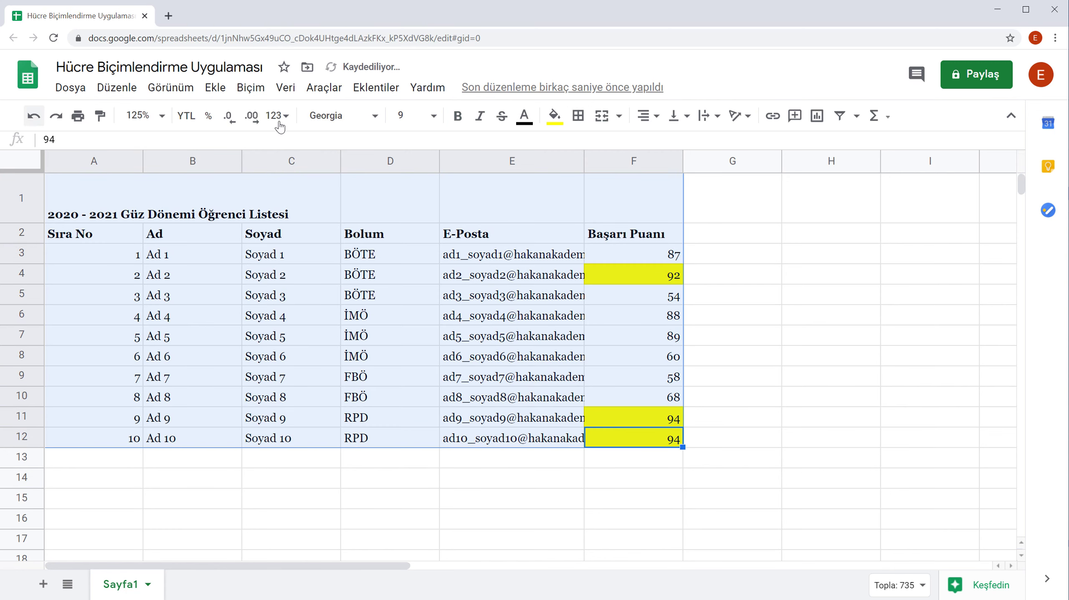
Step: Apply all borders to the student list A1:F12
click(578, 117)
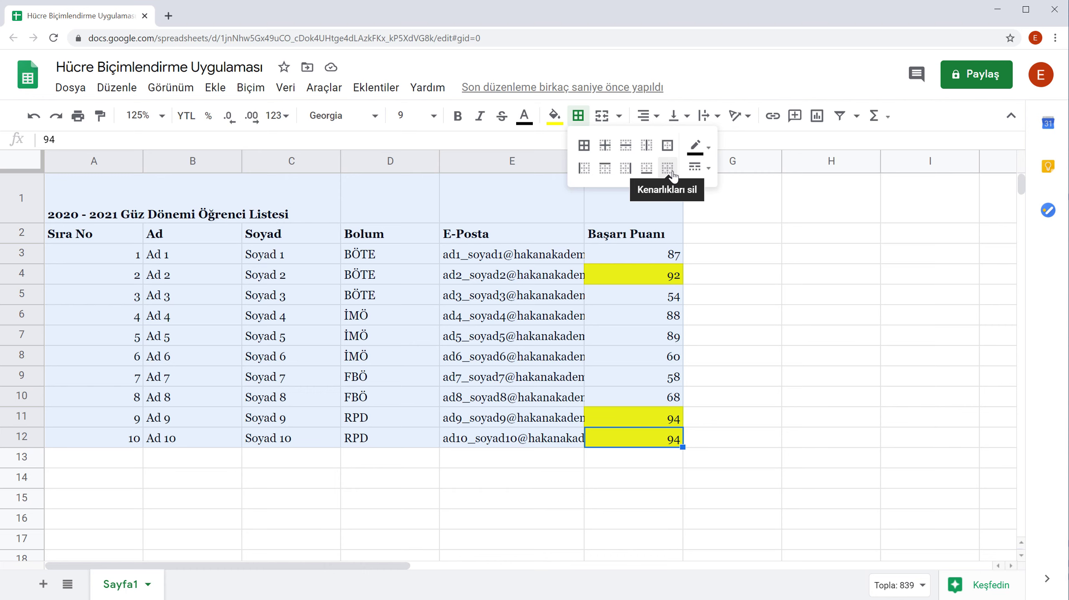
click(585, 147)
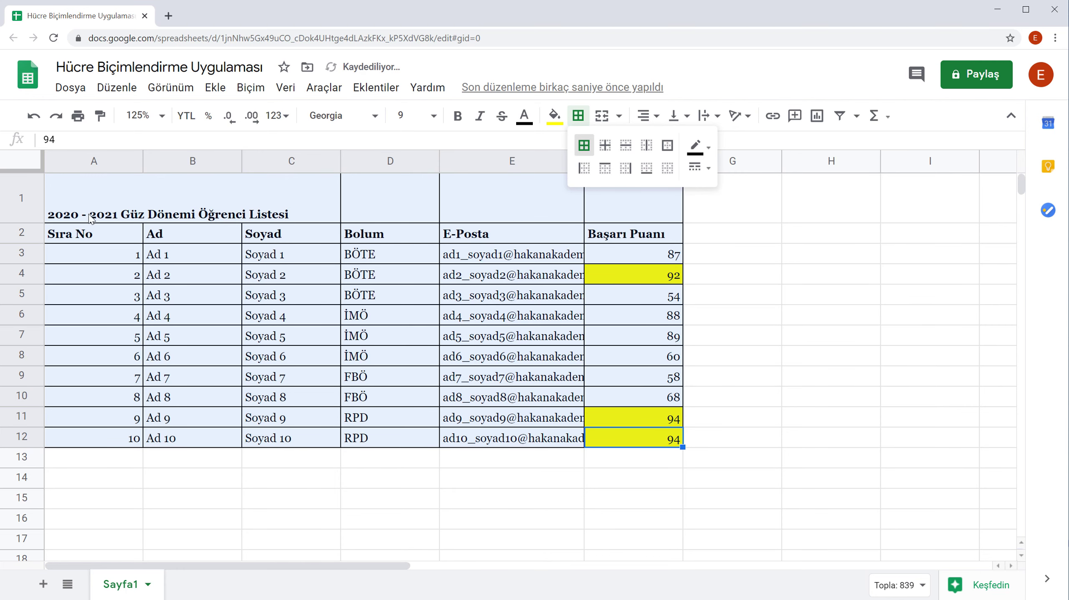
Step: Add an outer border in the medium-thick solid line style around the header row A2:F2
drag(106, 234, 671, 241)
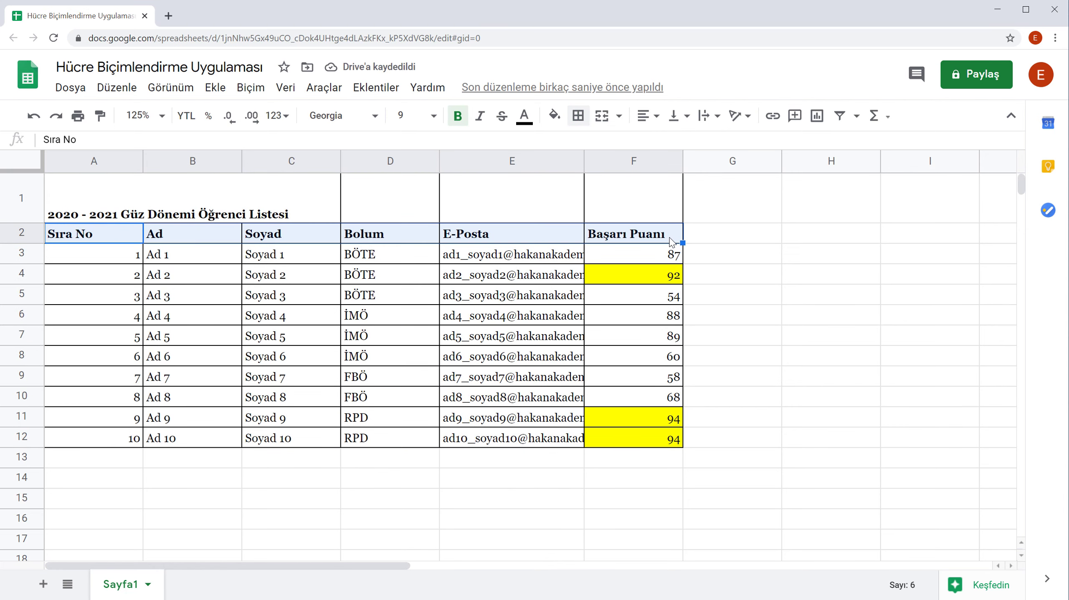
click(579, 117)
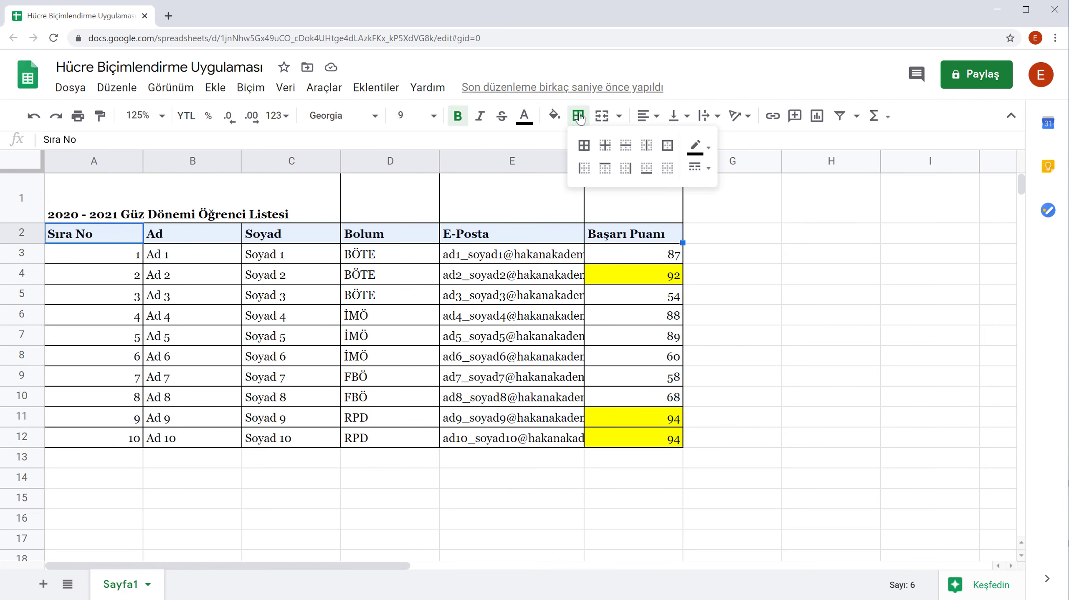
click(709, 170)
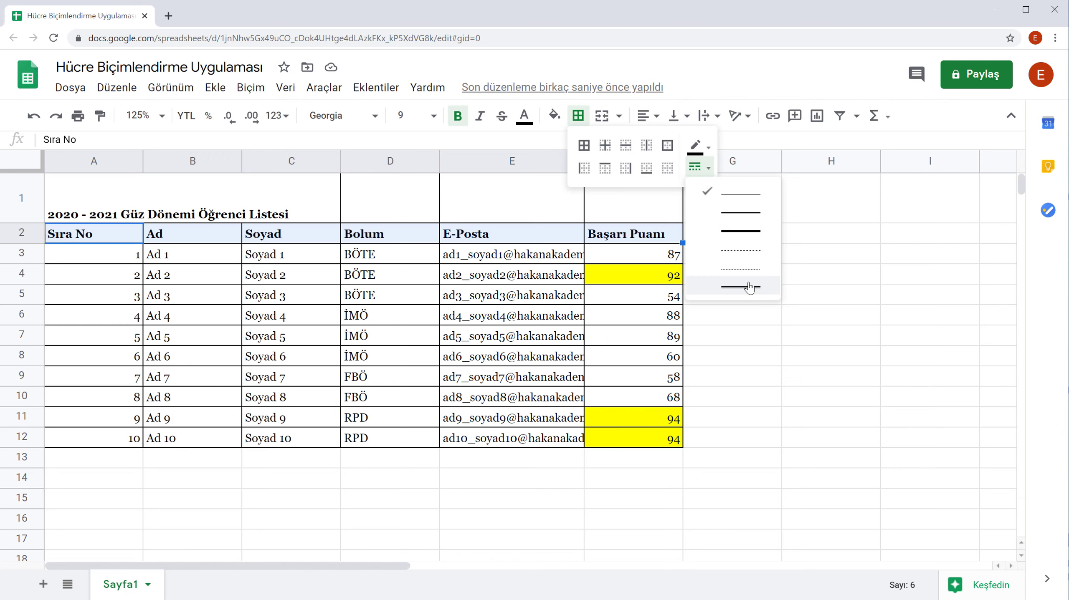
click(744, 218)
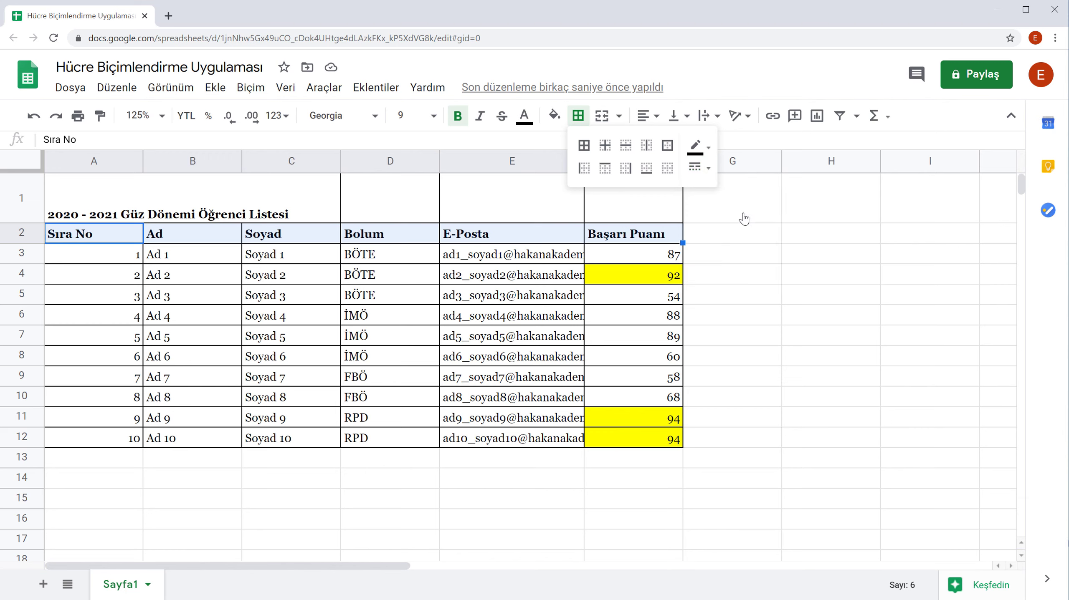
click(666, 145)
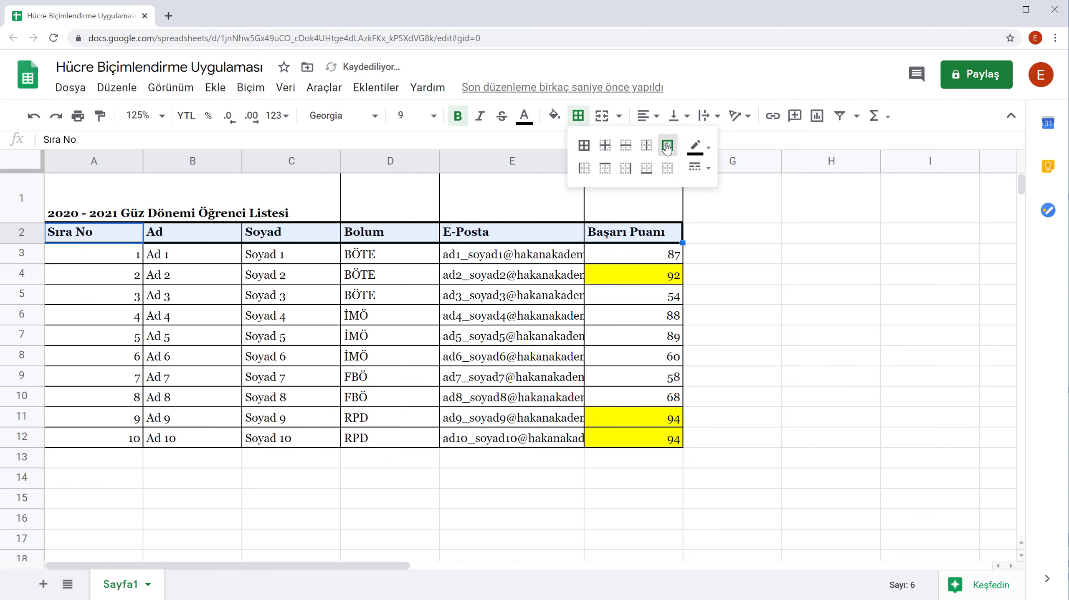
click(650, 320)
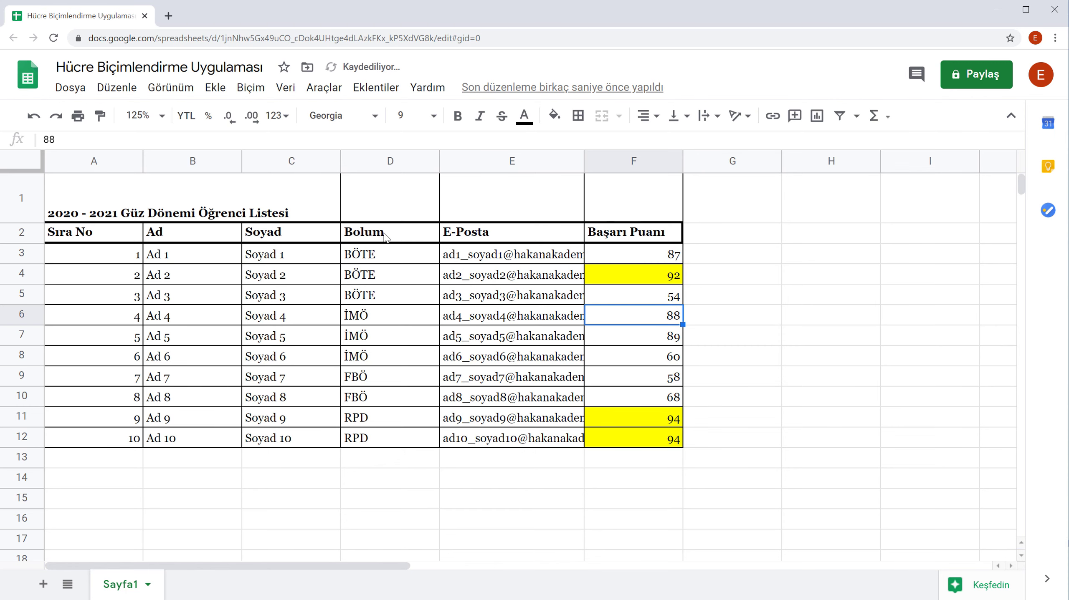
Step: Add the same medium-thick outer border around the table A2:F12, from the headers to the last student
drag(650, 232, 59, 437)
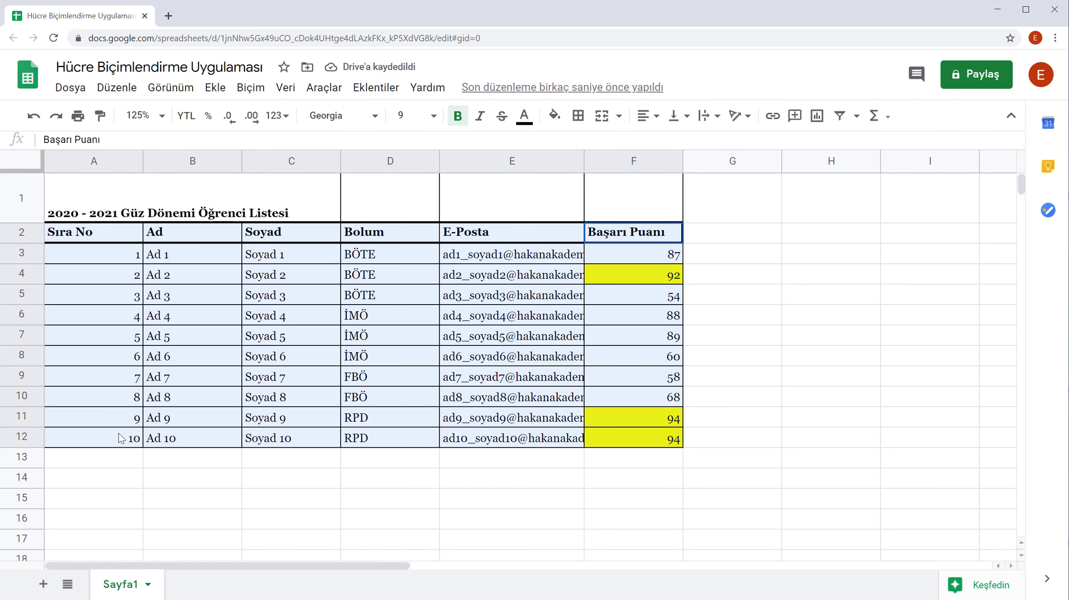
click(578, 115)
click(666, 146)
click(632, 351)
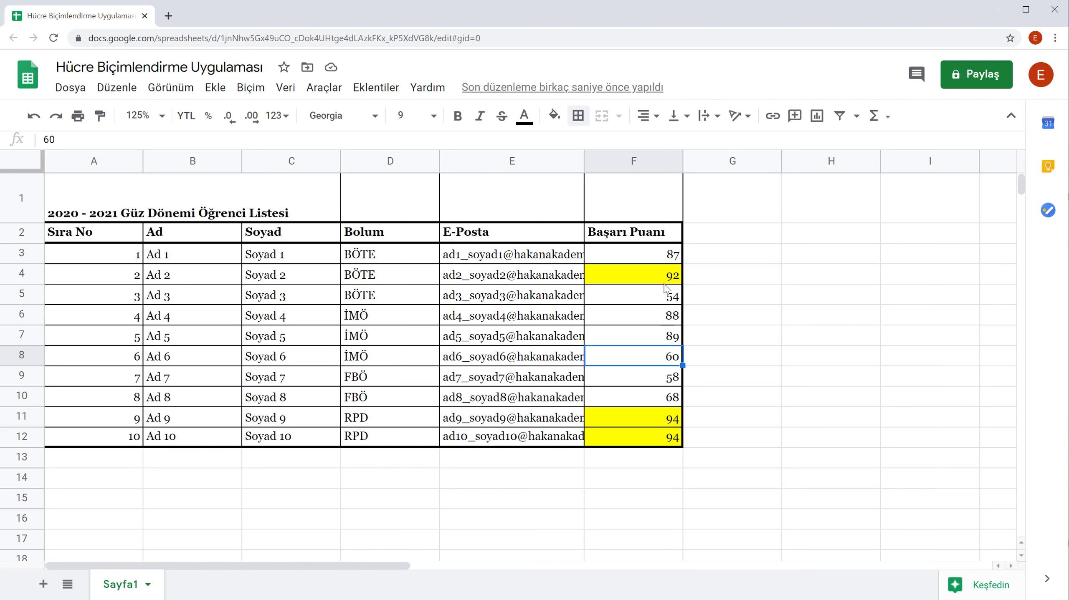
click(578, 115)
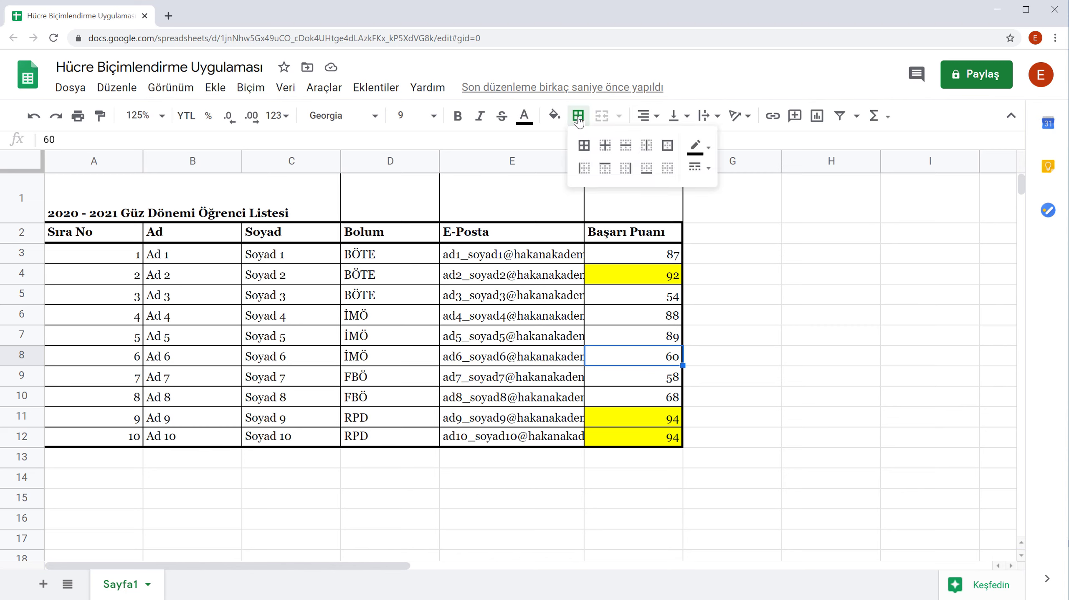
click(707, 148)
click(716, 64)
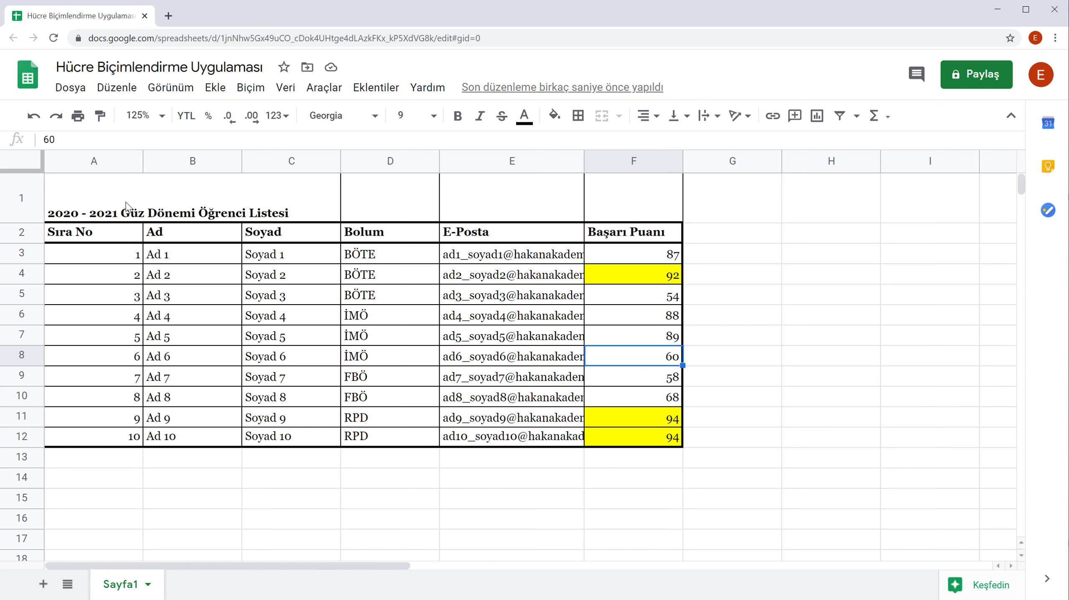
Step: Merge the title row cells A1:F1 into a single cell
drag(110, 194, 613, 207)
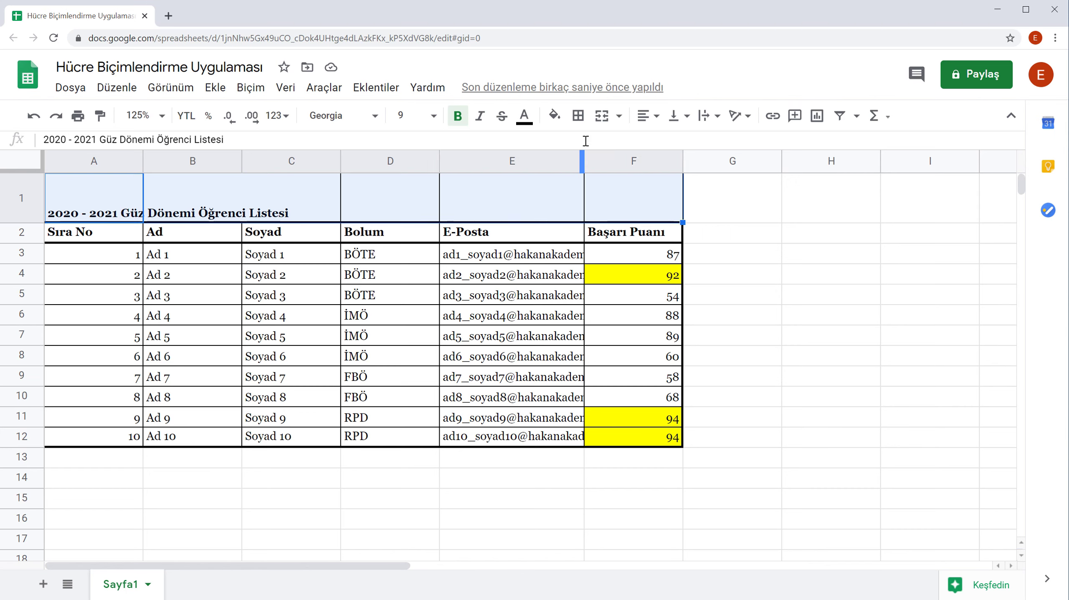
click(611, 121)
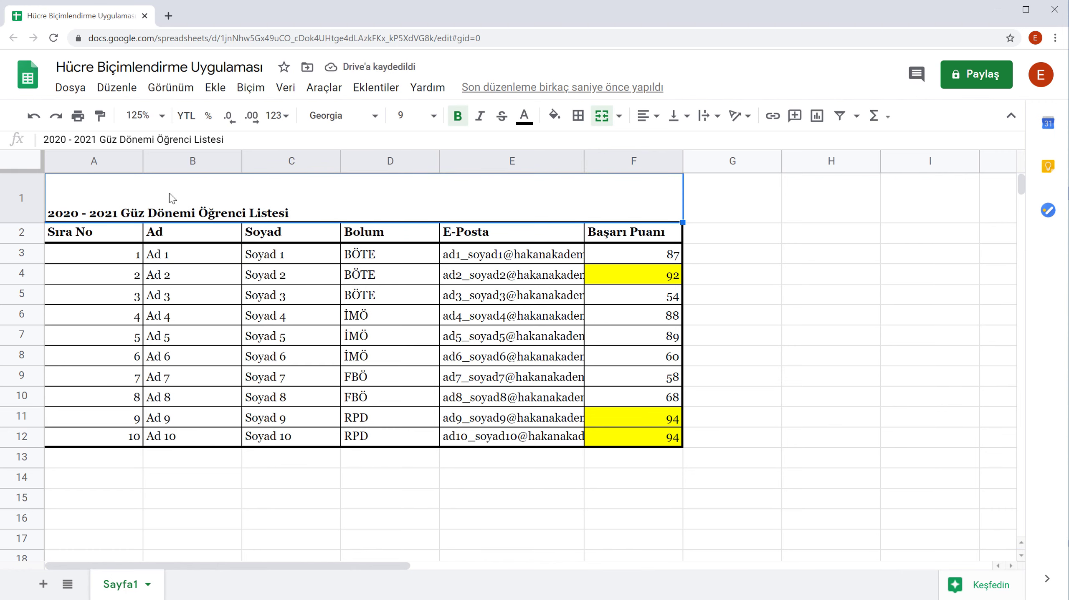
click(620, 117)
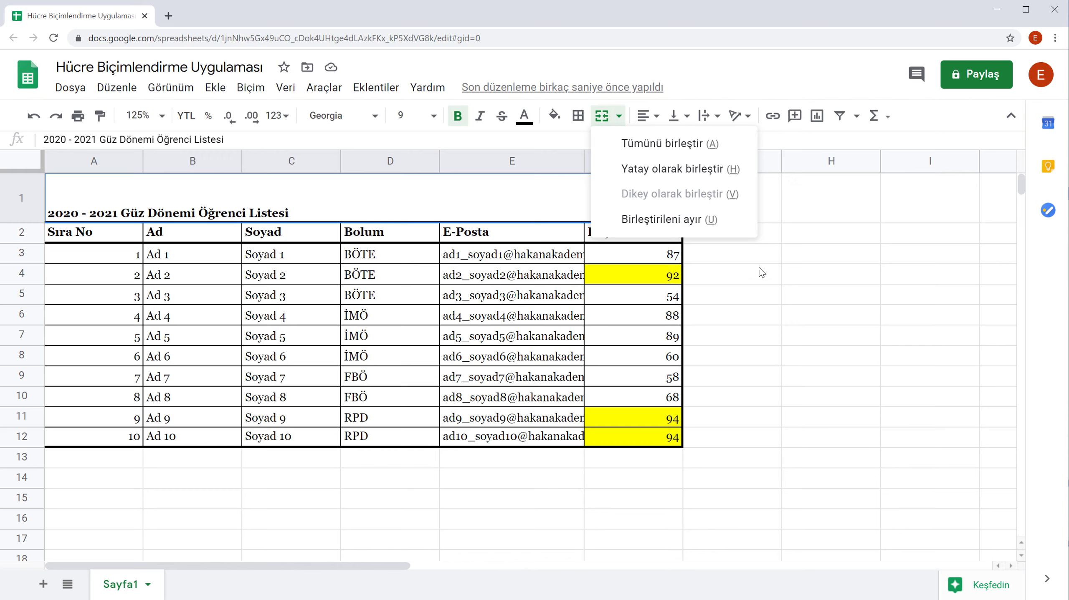
click(794, 271)
Step: Try merging the empty cells G3:H12 horizontally, check the merged rows, and undo the merge
drag(728, 253, 846, 446)
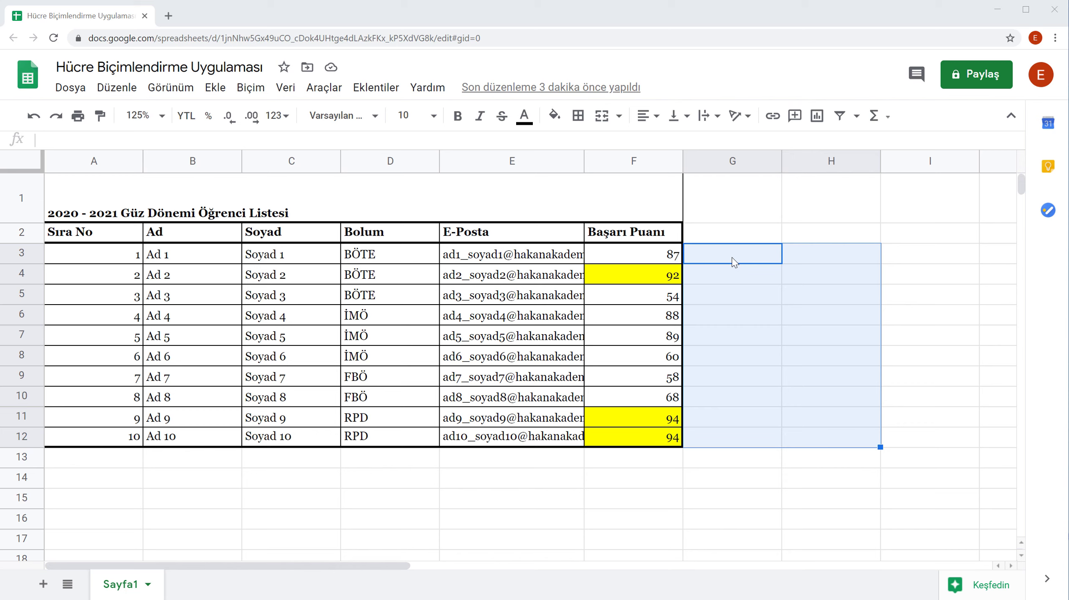
click(618, 118)
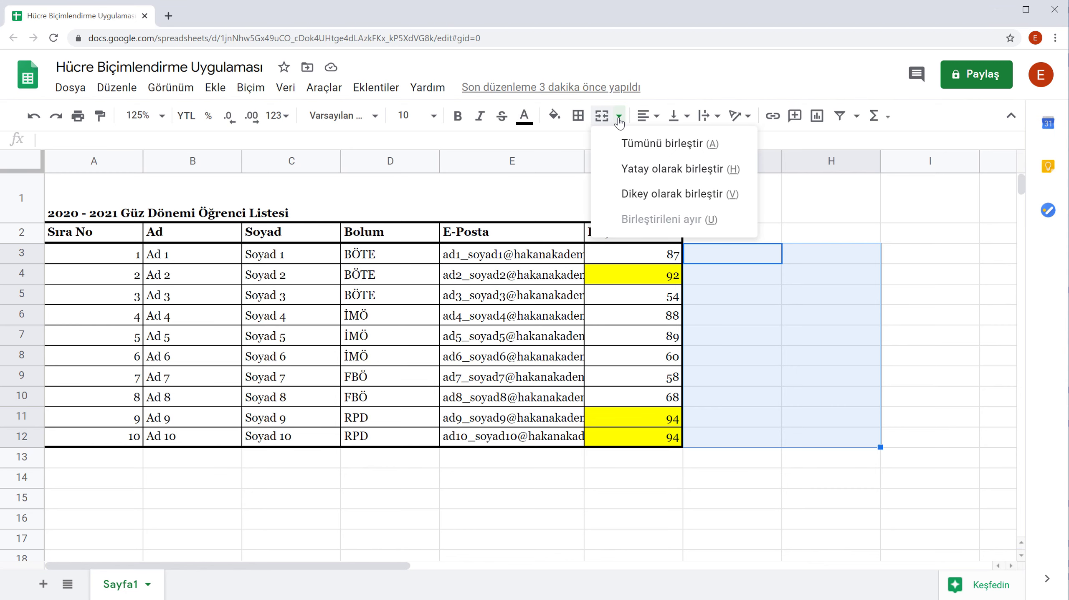
click(685, 177)
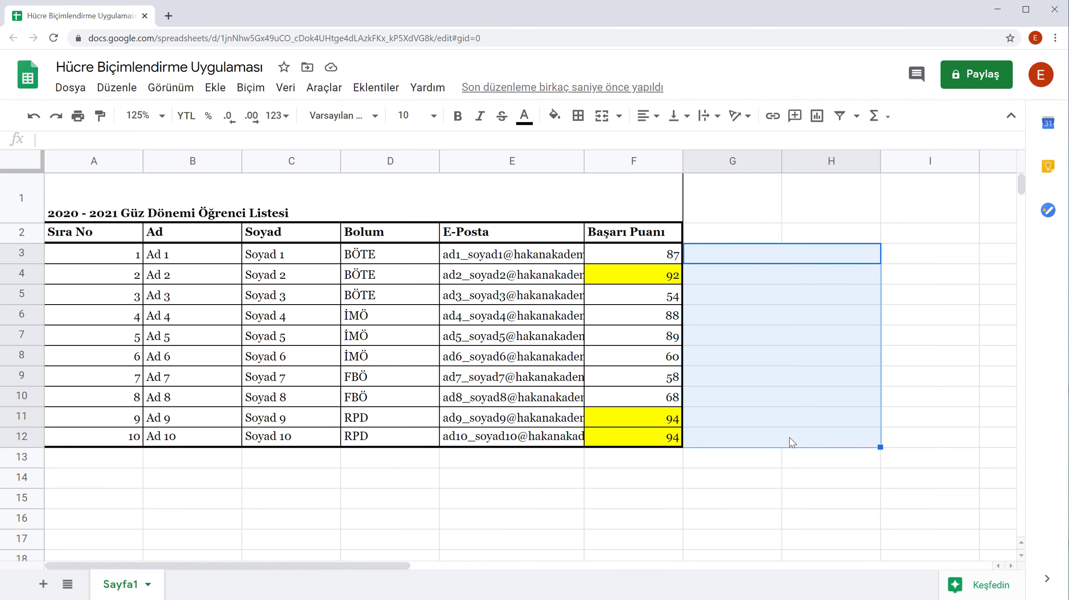
click(805, 270)
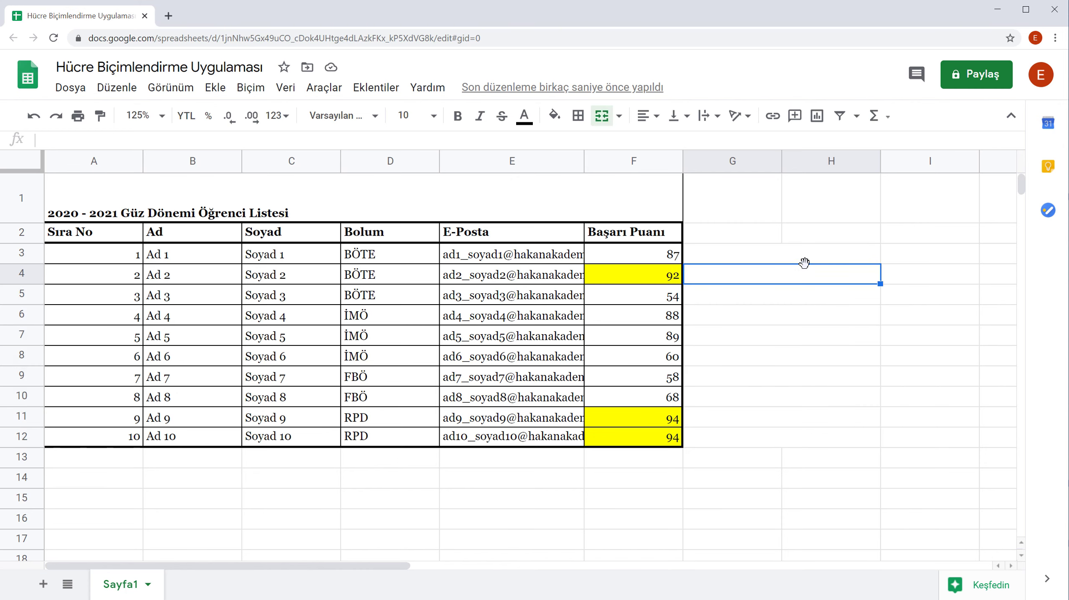
click(813, 257)
click(814, 297)
click(812, 319)
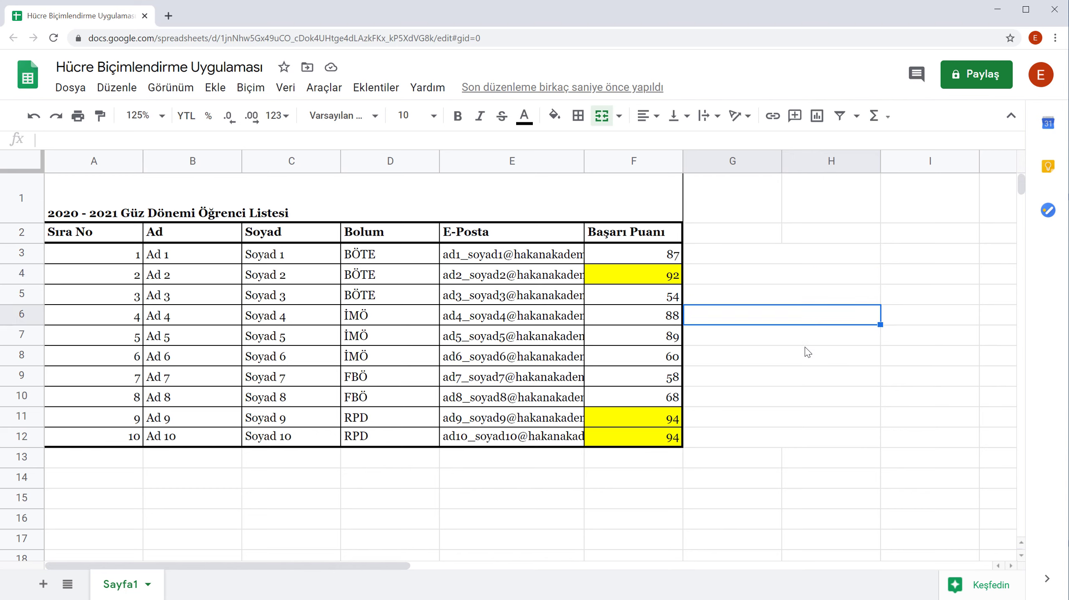
click(806, 339)
click(805, 358)
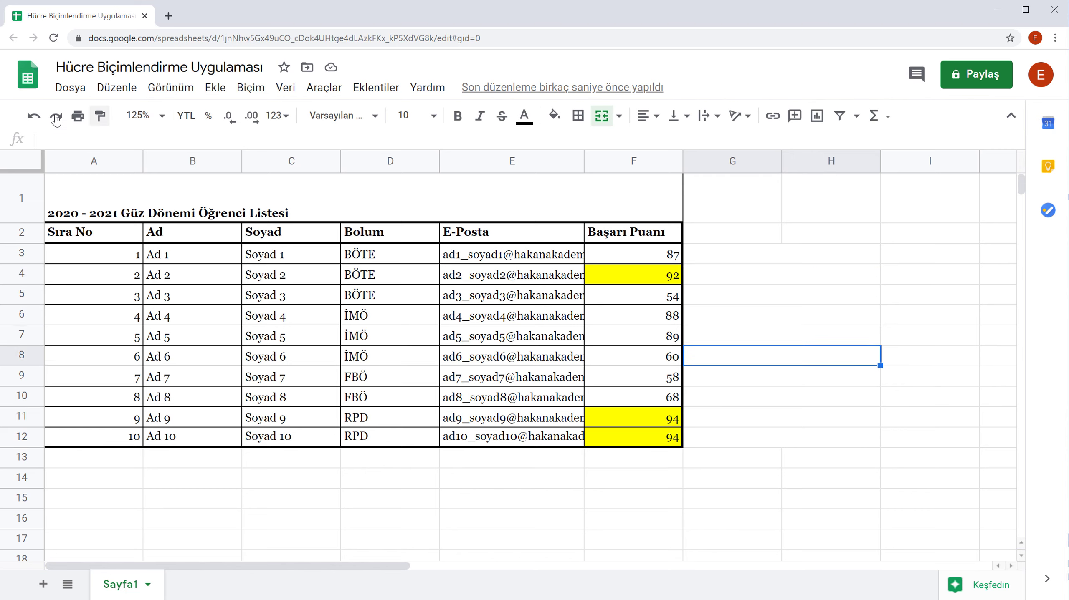
click(33, 116)
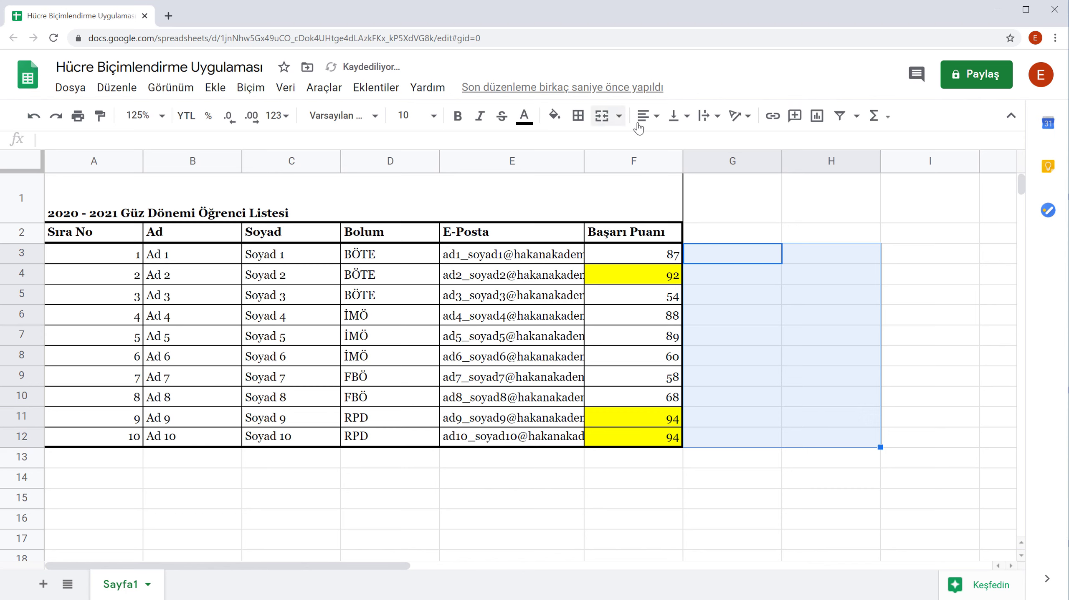
Step: Try merging the empty cells G3:H12 vertically, and undo the merge
click(618, 116)
click(678, 194)
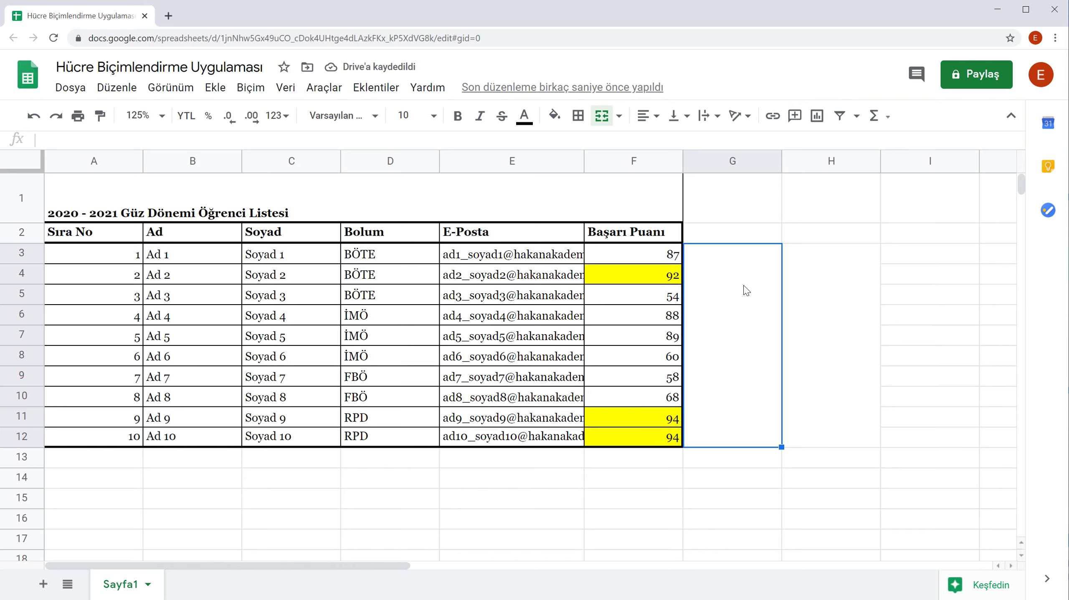
click(34, 116)
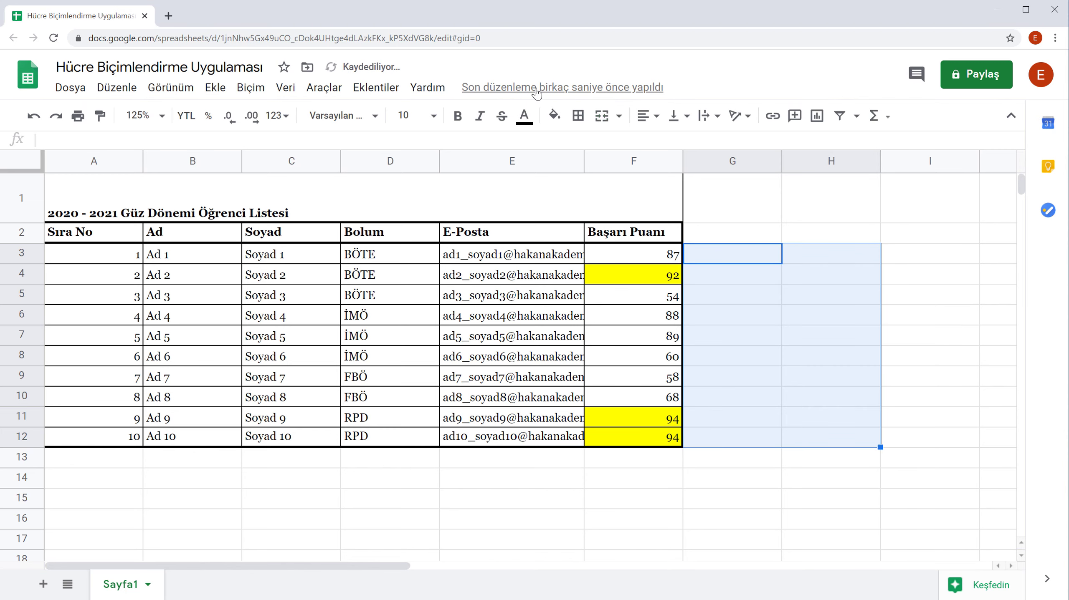
Step: Unmerge the title cell A1:F1 and merge its cells again
click(620, 117)
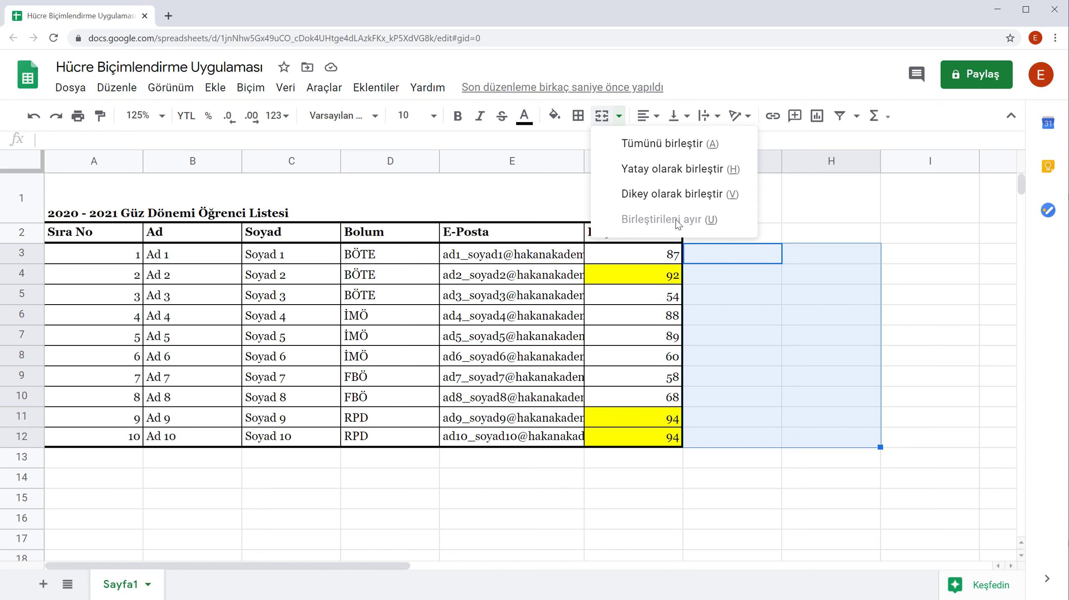
click(143, 204)
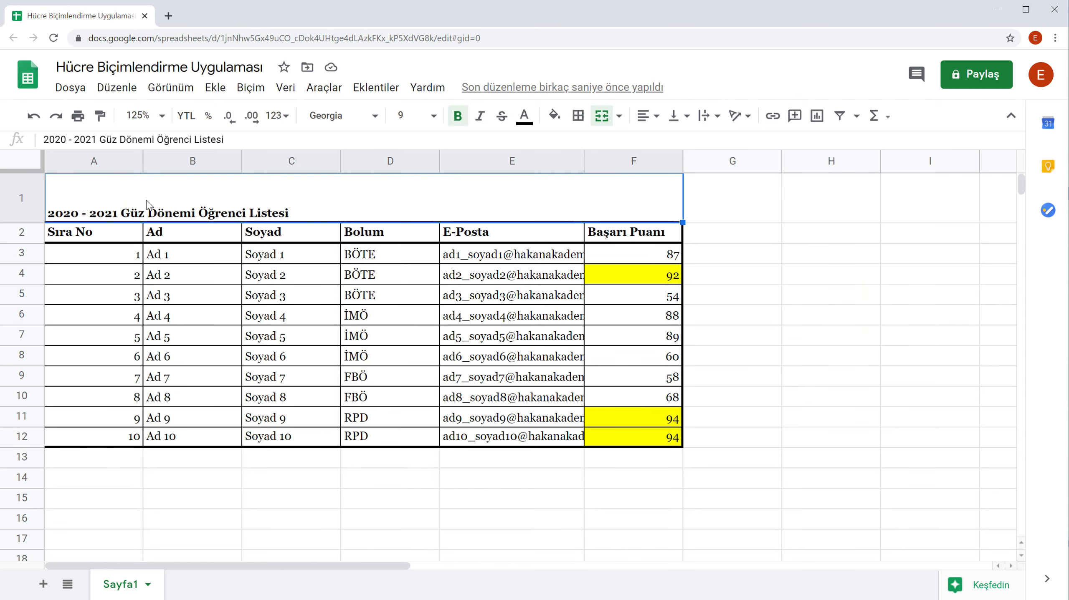
click(618, 115)
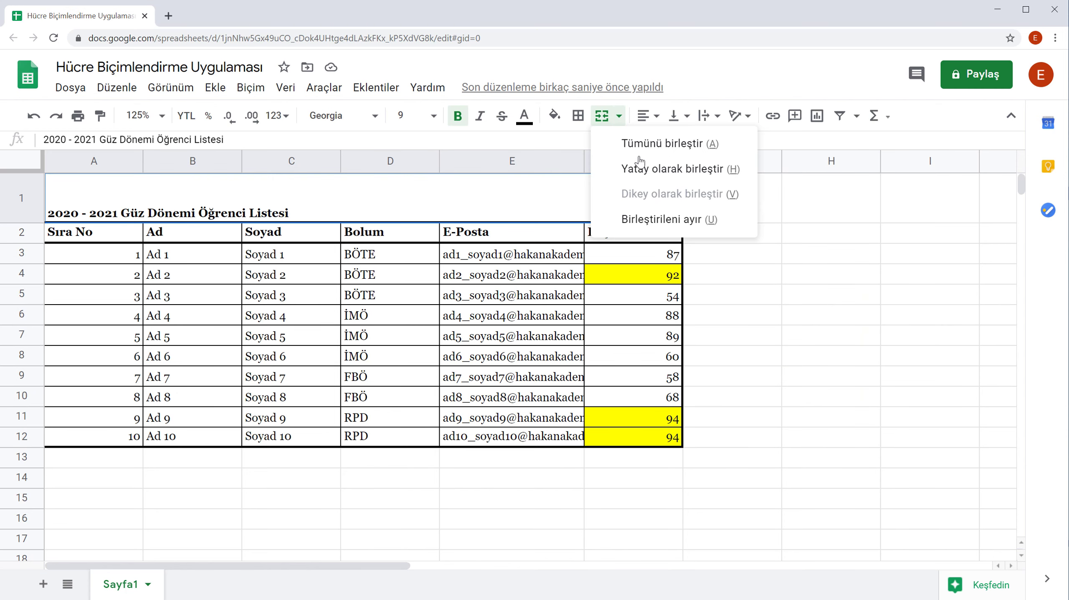
click(666, 220)
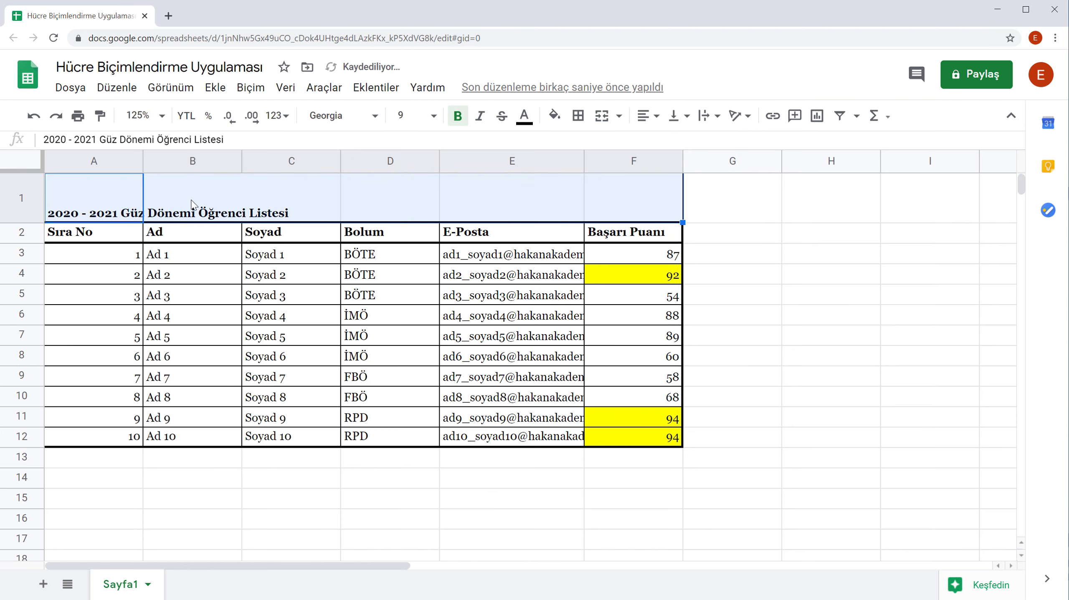
click(604, 122)
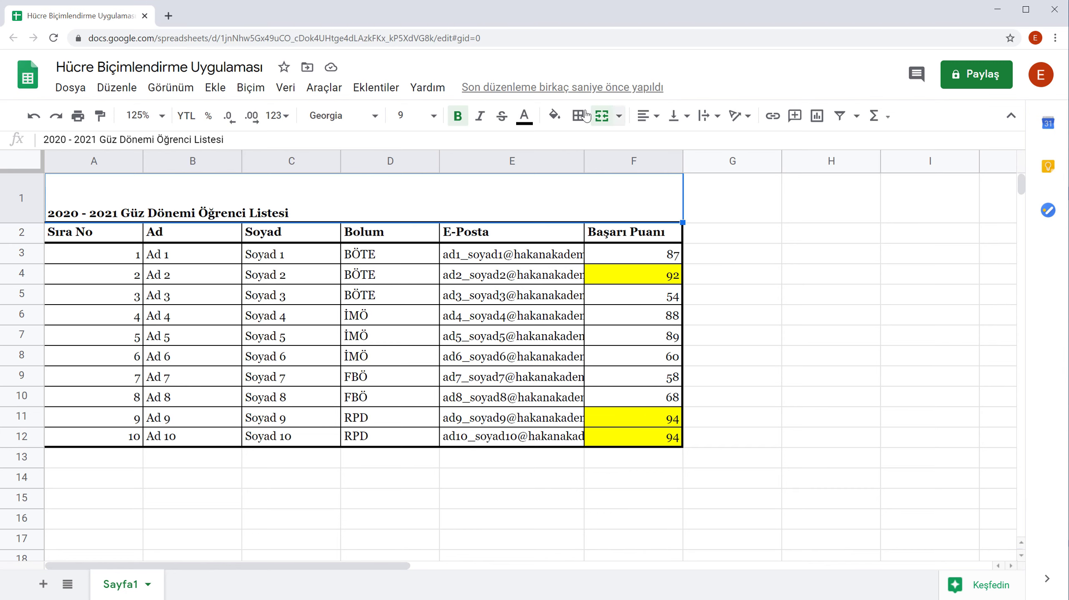
Step: Try merging the filled cells B3:E3, and cancel the merge
drag(190, 255, 454, 256)
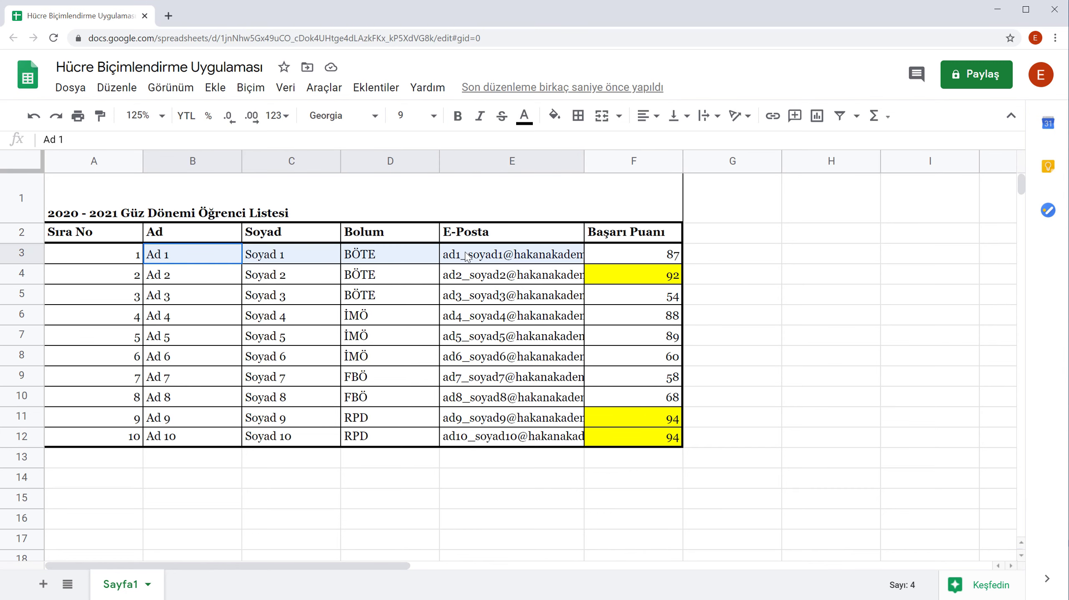
click(602, 116)
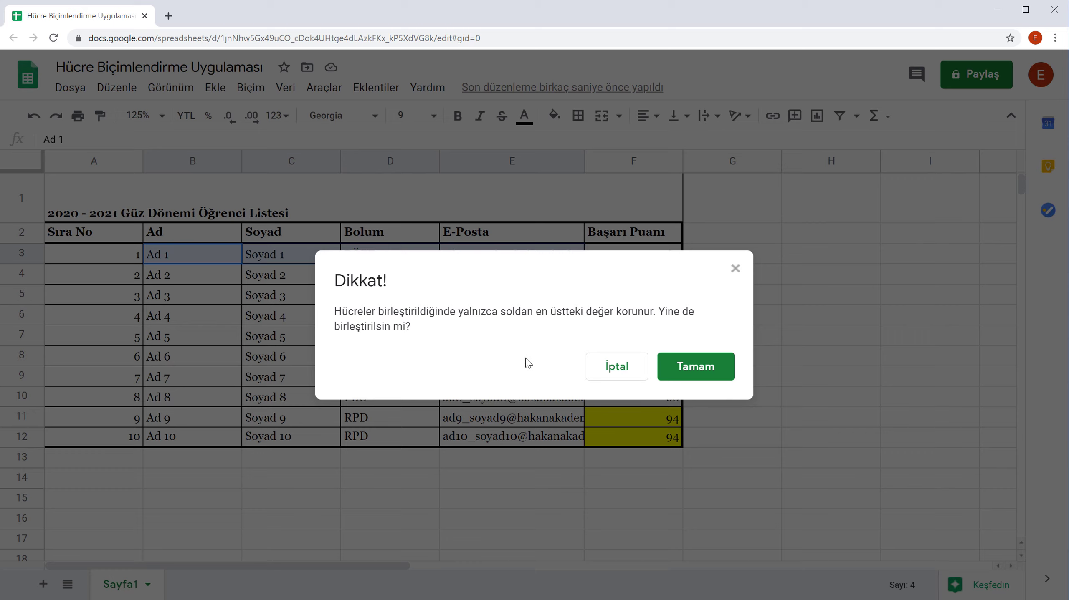
click(612, 373)
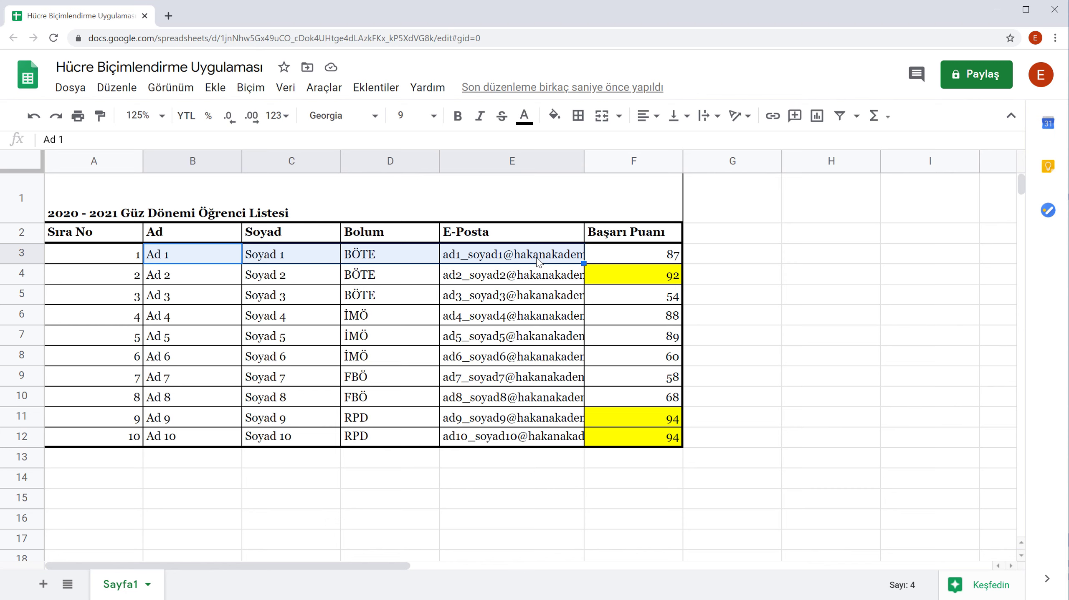
Step: Center the merged title text horizontally and align it vertically to the middle of its cell
click(510, 204)
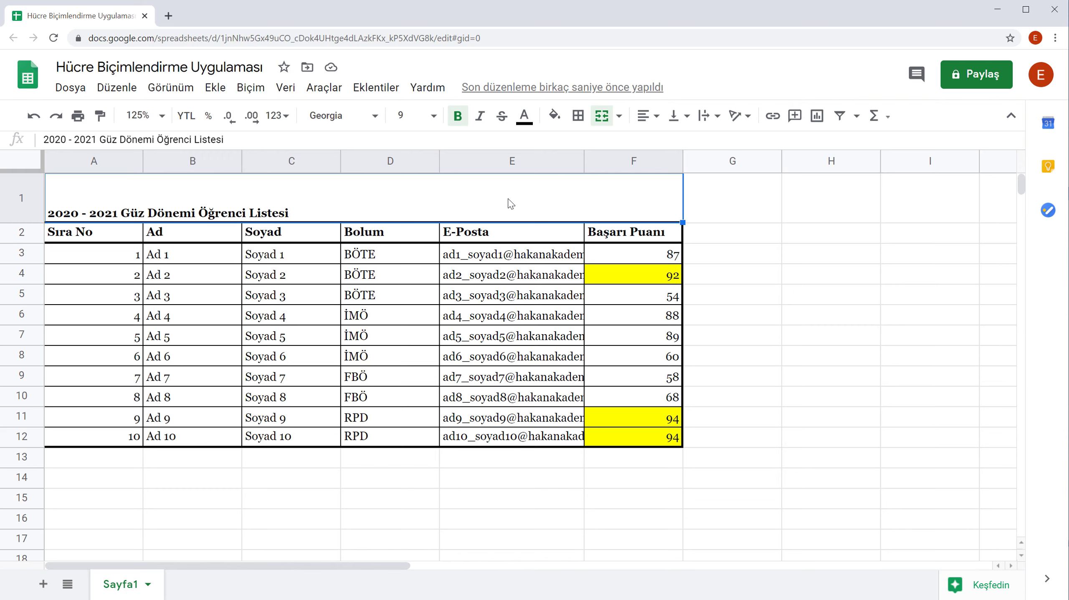
click(647, 116)
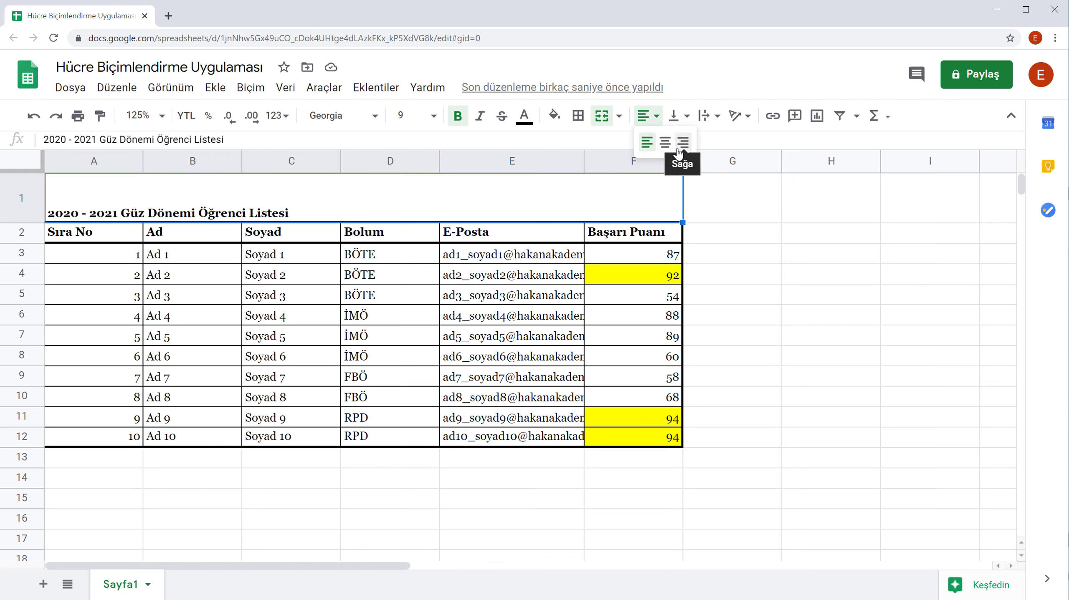
click(664, 145)
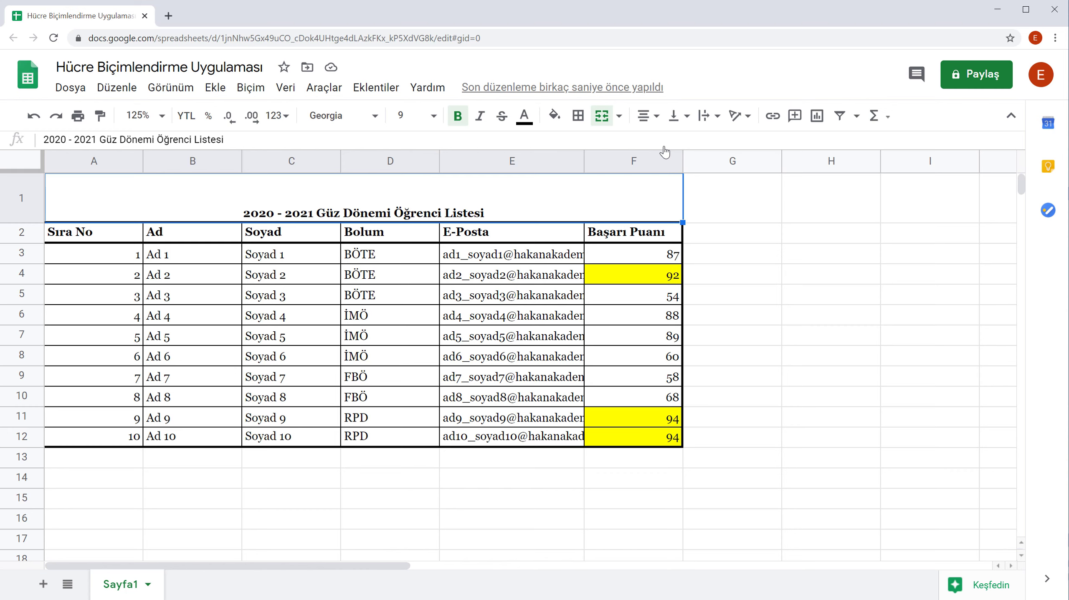
click(674, 122)
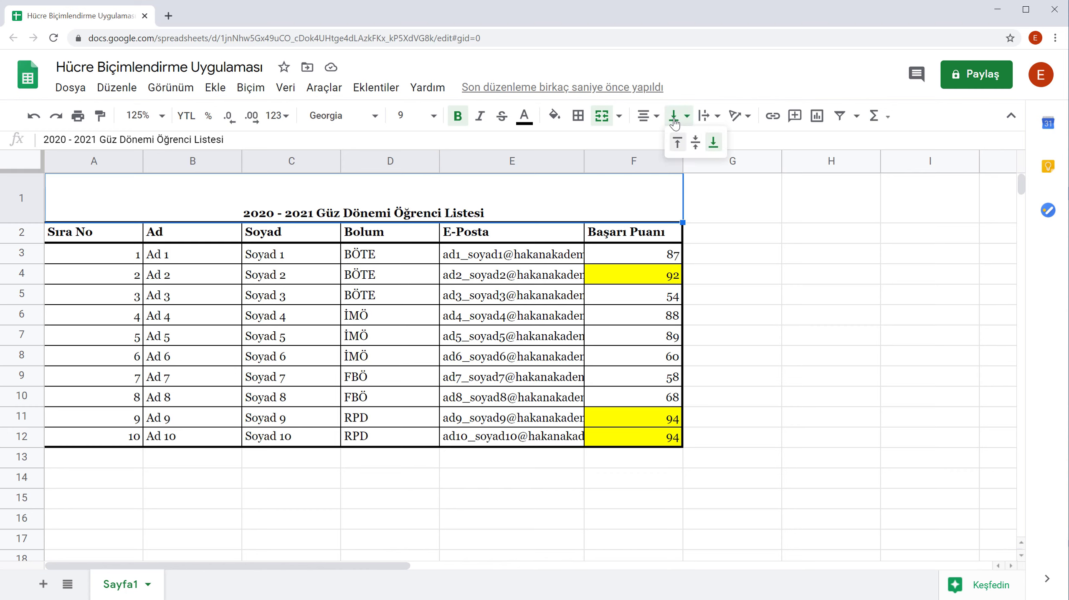
click(695, 143)
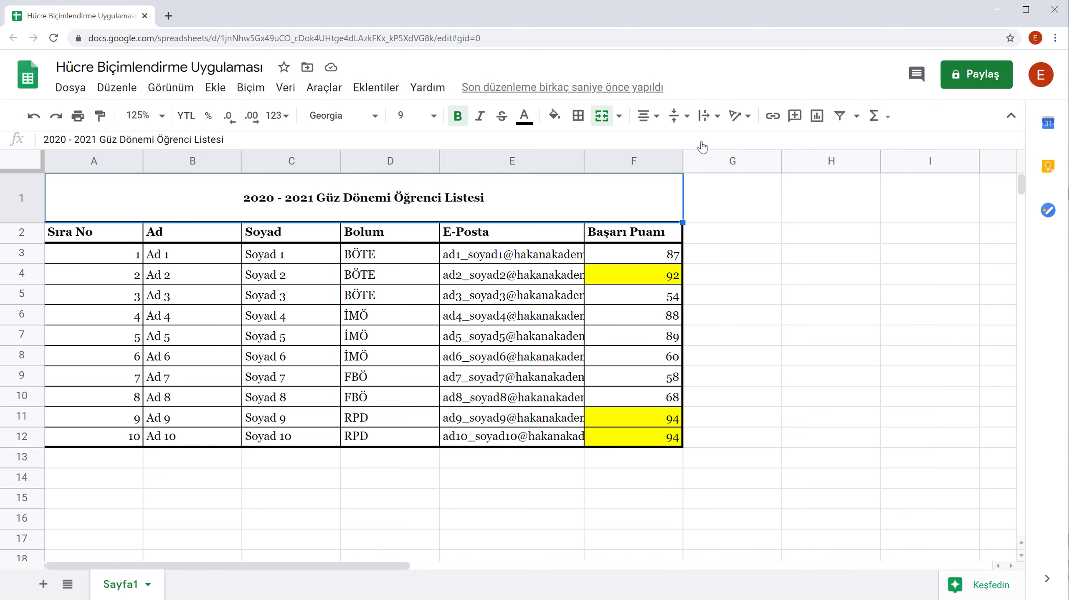
Step: Try aligning the title text to the top of its cell, and return it to middle alignment
click(678, 116)
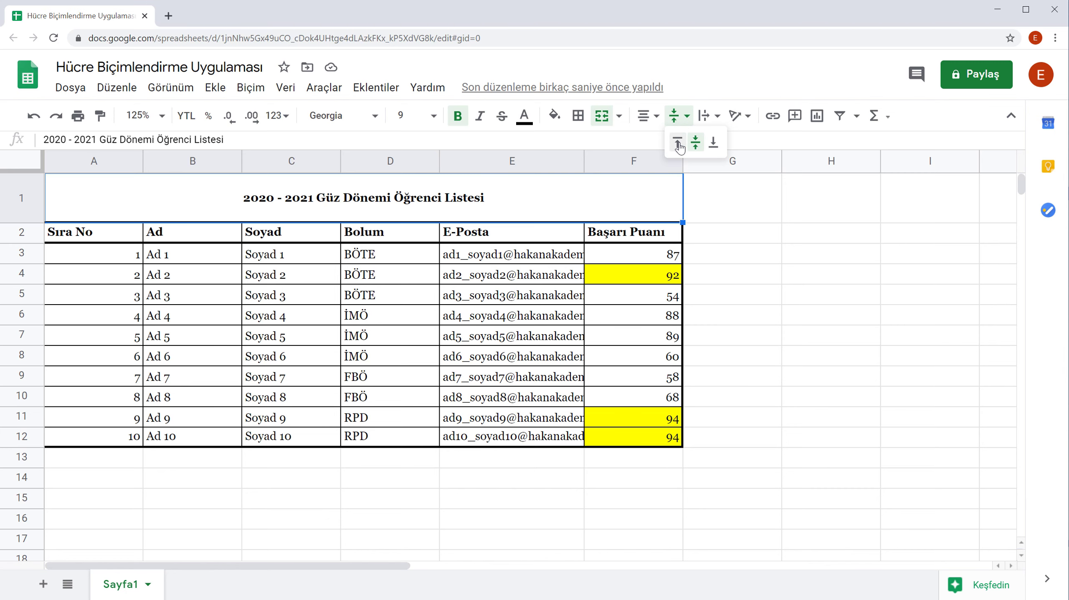
click(678, 143)
click(684, 123)
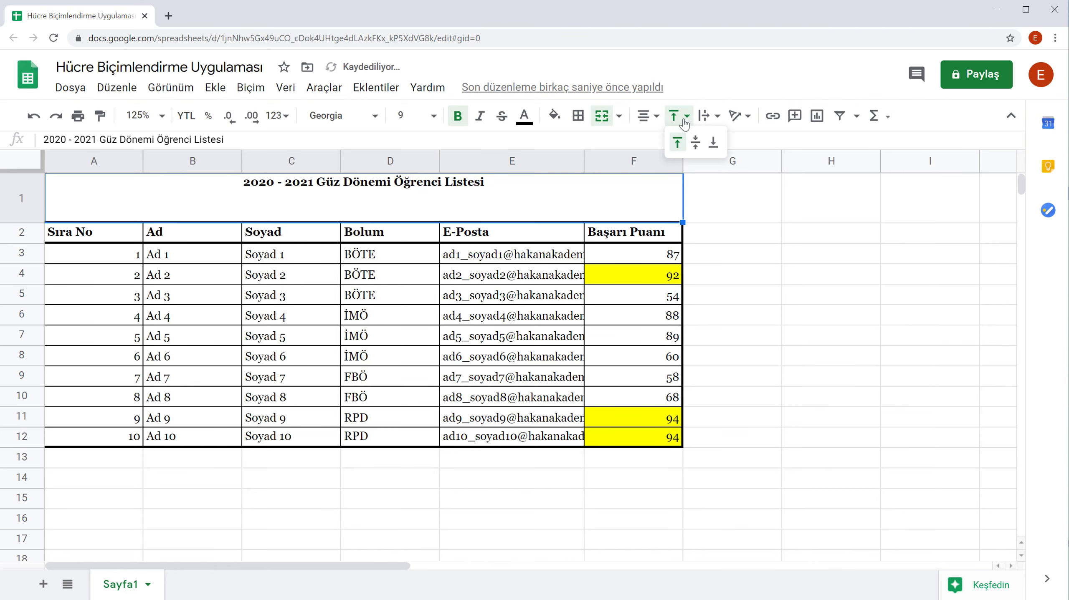
click(696, 143)
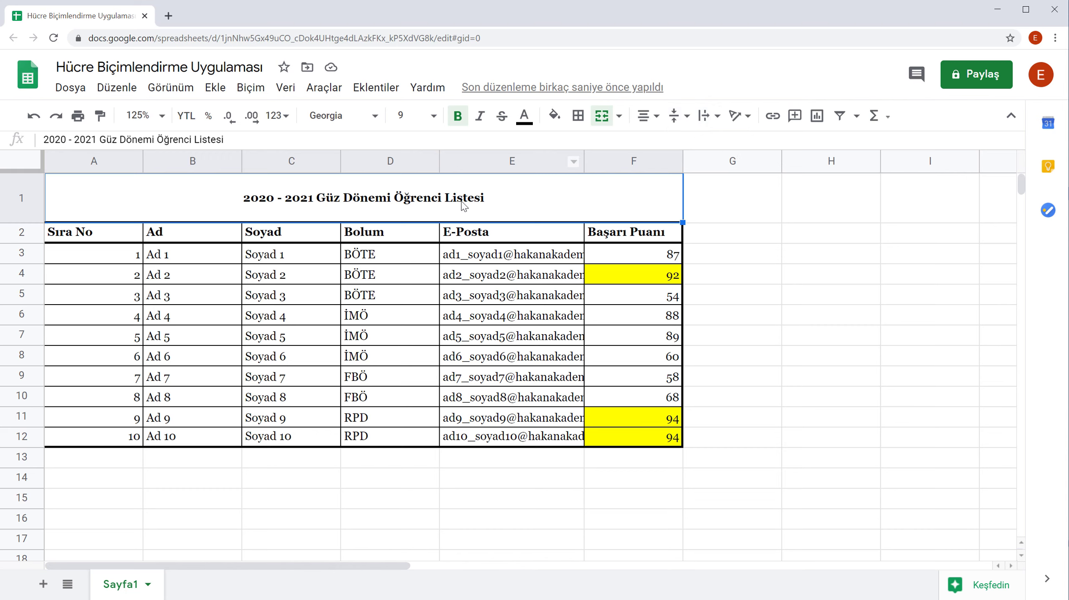
Step: Copy the first student's e-mail cell E3 into H3, and enter a period in the neighbouring cell I3
click(493, 257)
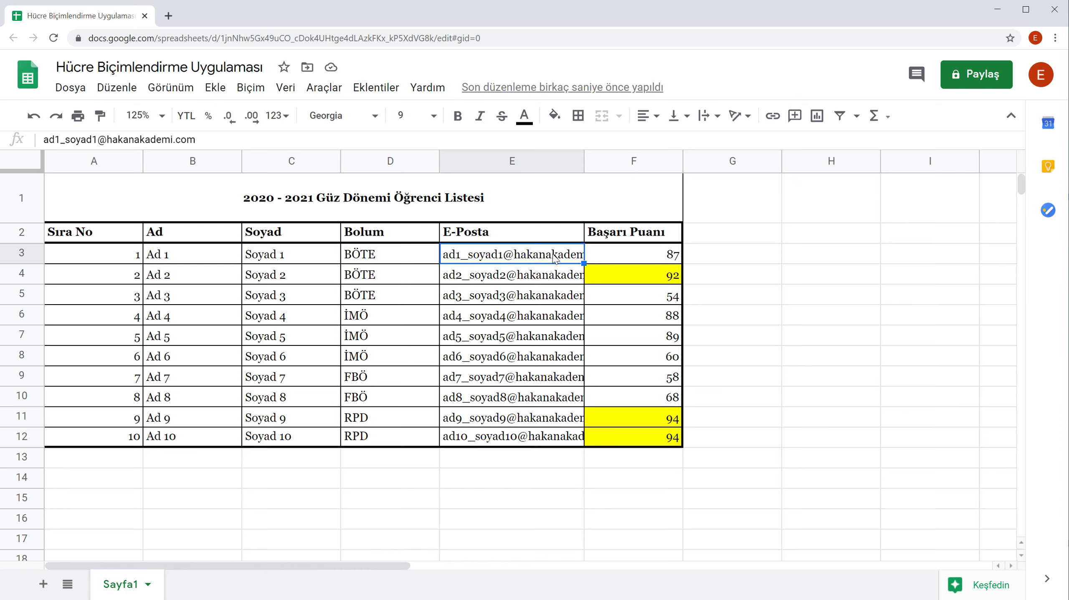
key(ctrl+c)
click(790, 259)
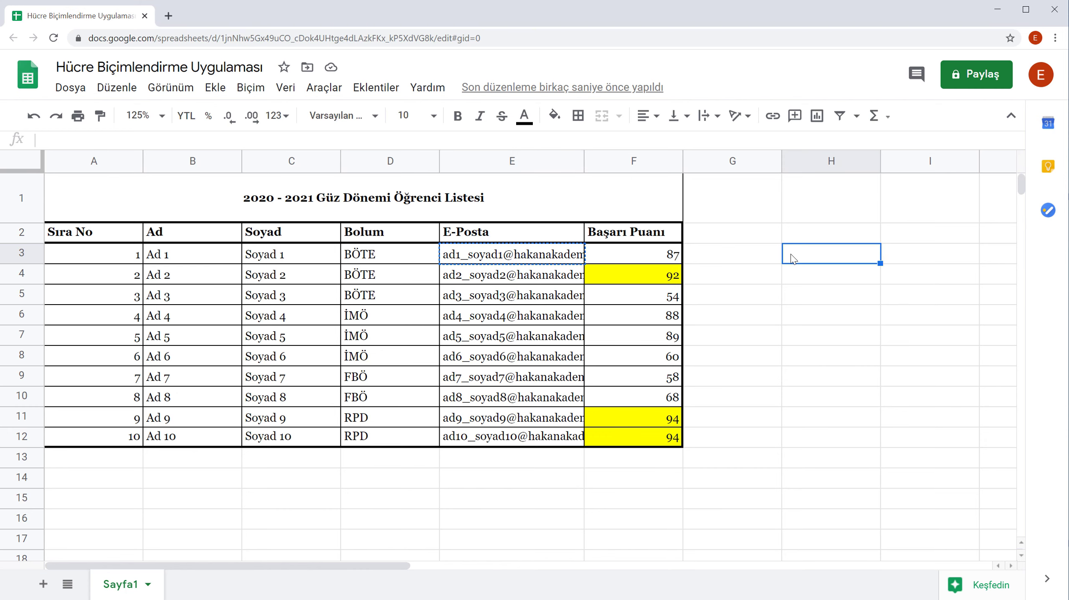
key(ctrl+v)
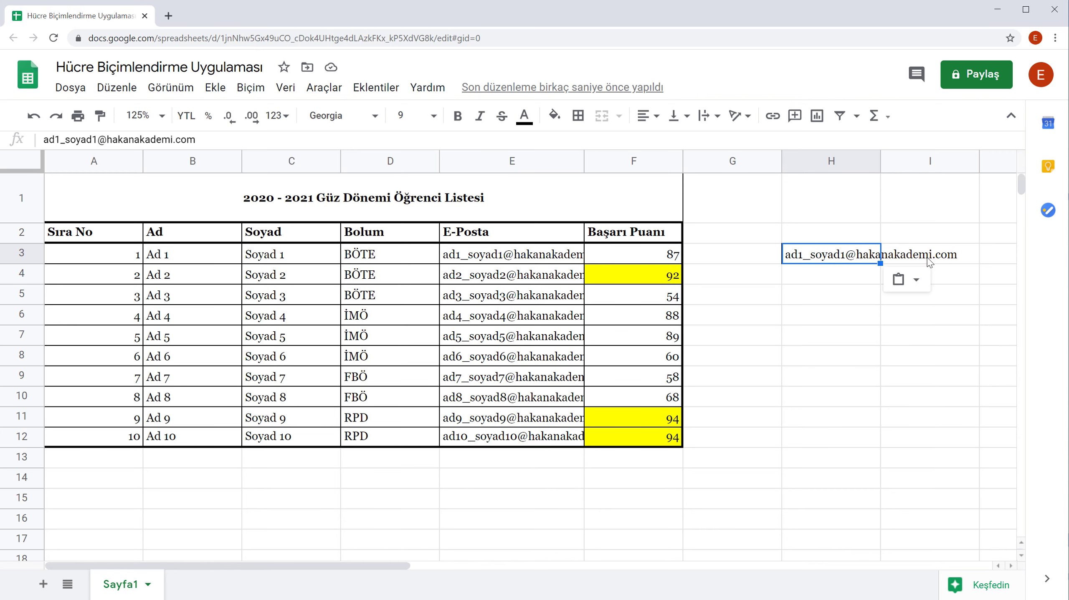
click(928, 261)
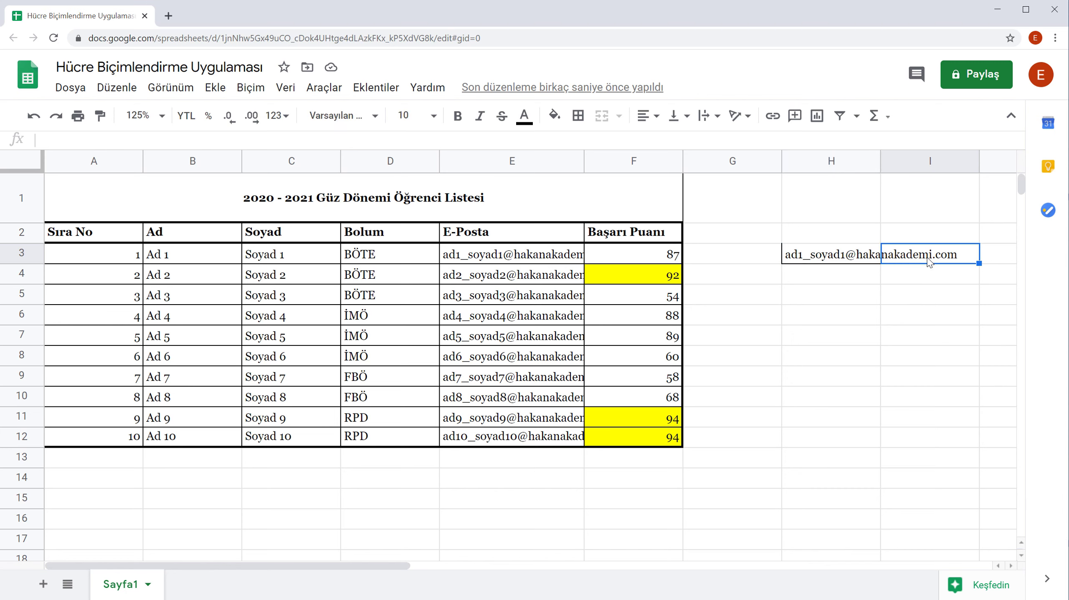
text(.)
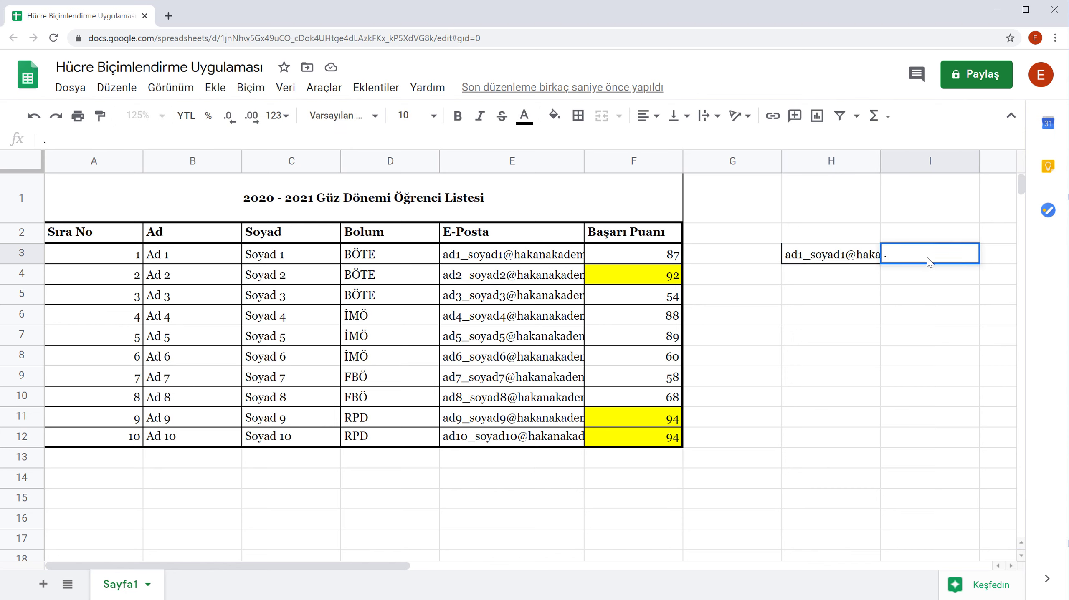
key(Return)
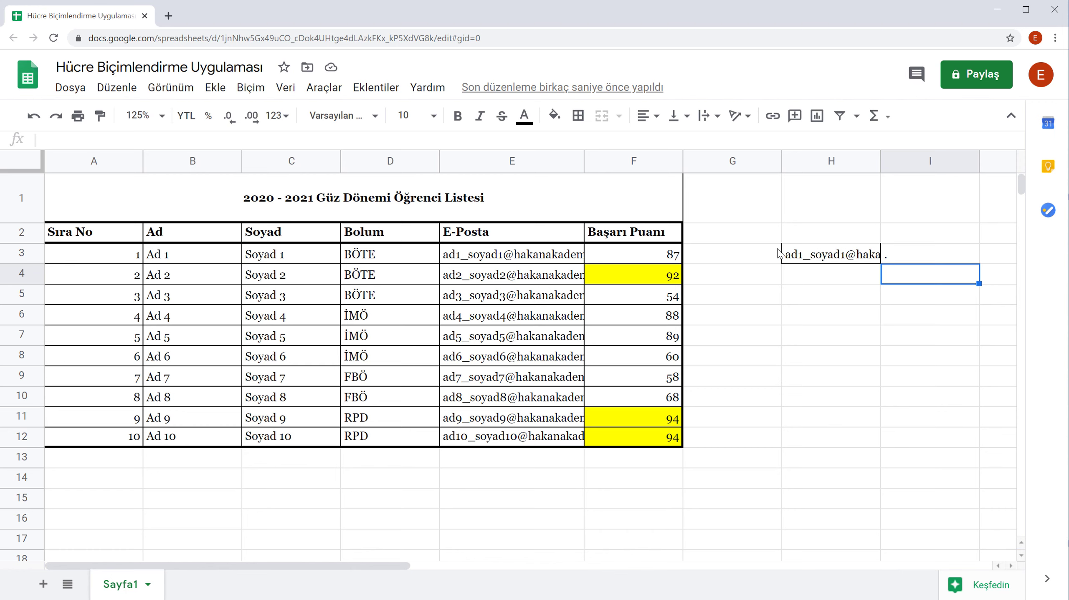
Step: Try wrapping the e-mail text in E3:E12, and set those cells to clip overflowing text instead
drag(519, 254, 534, 435)
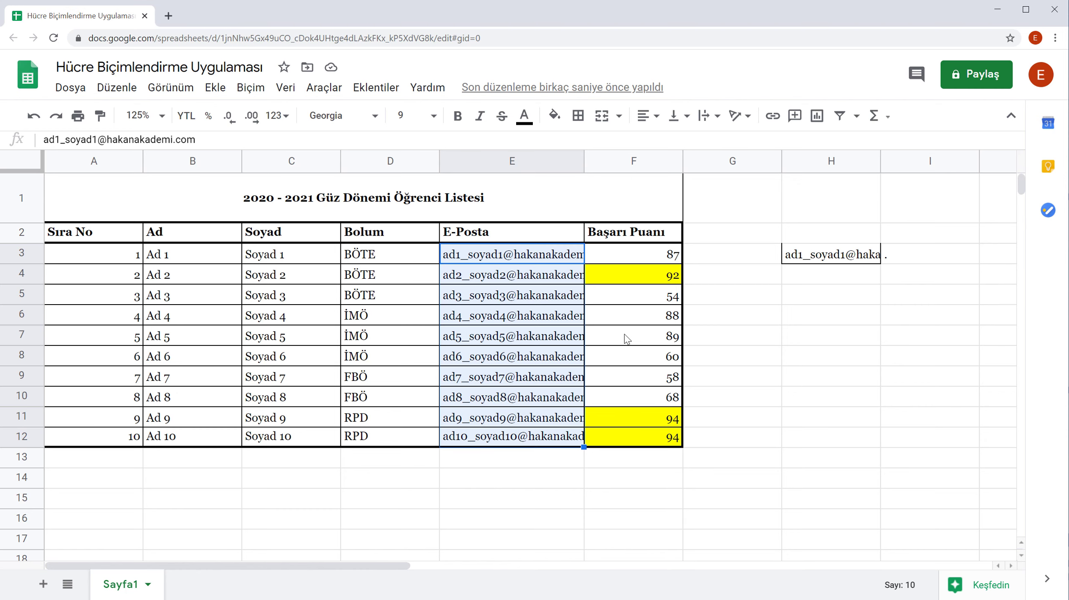
click(712, 125)
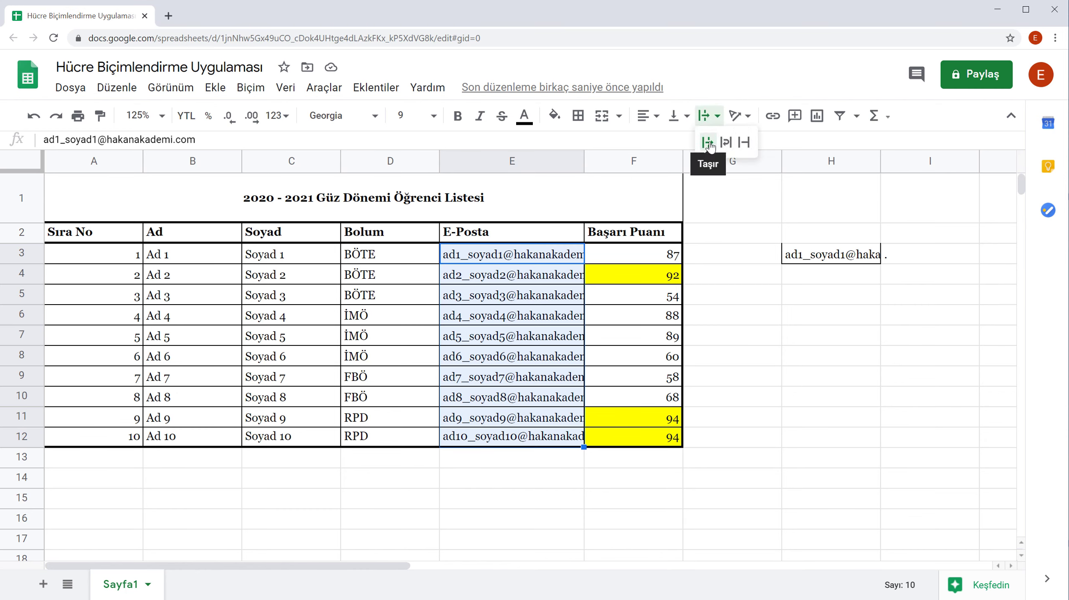
scroll(709, 145, down, 1)
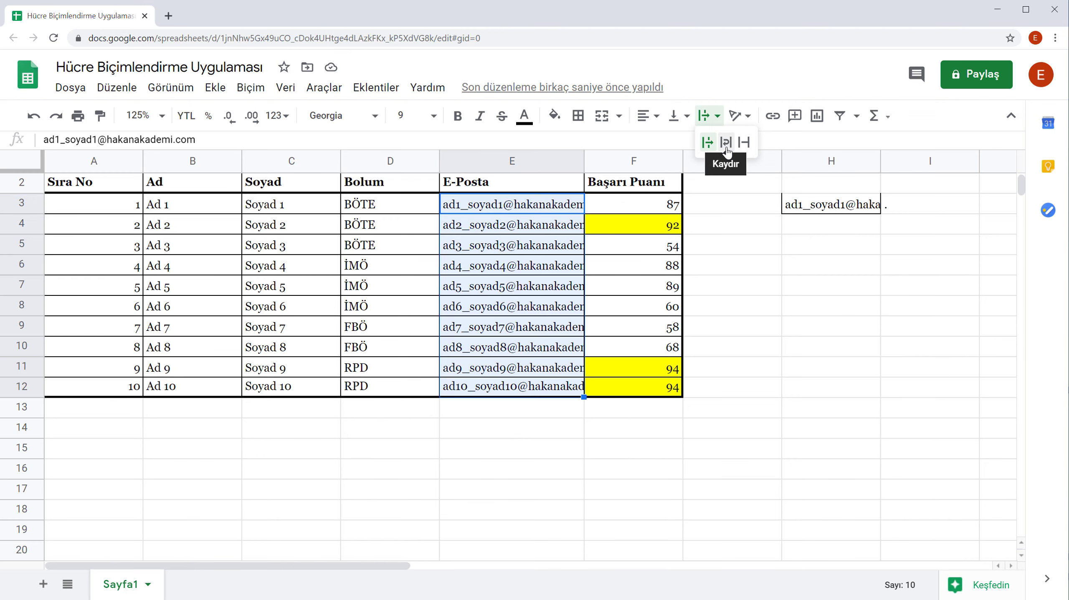
click(726, 143)
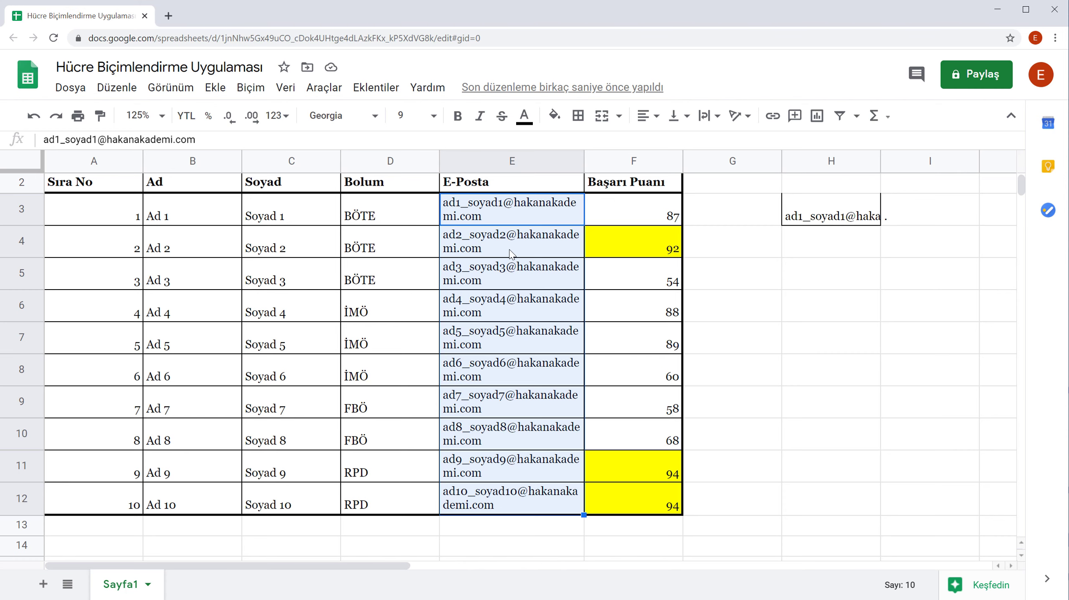
click(707, 116)
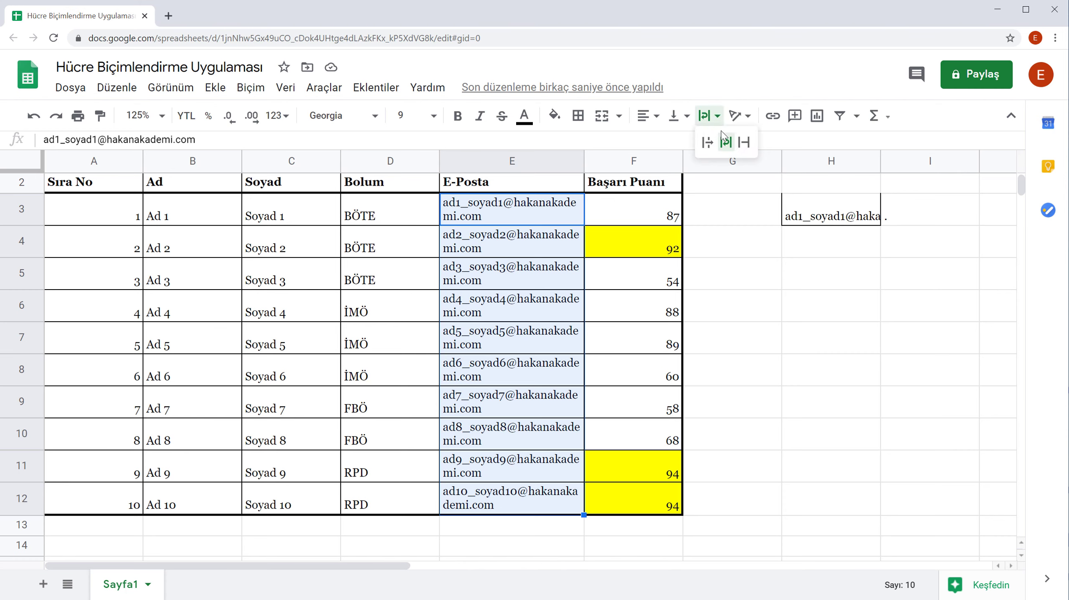
click(744, 143)
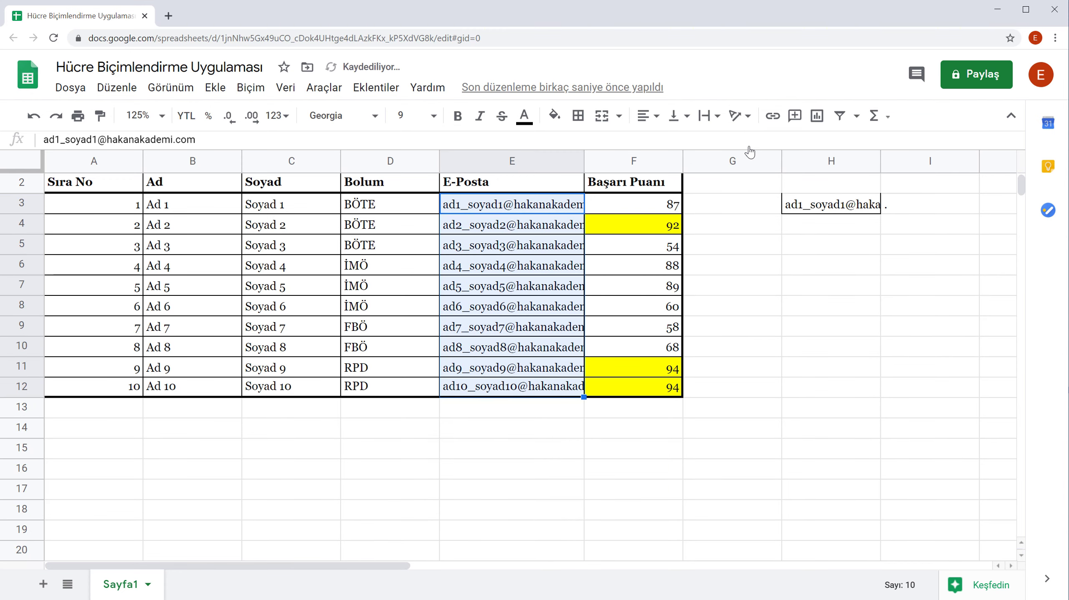
Step: Delete the period in I3 and set the copied e-mail cell H3 to clip overflowing text
click(906, 209)
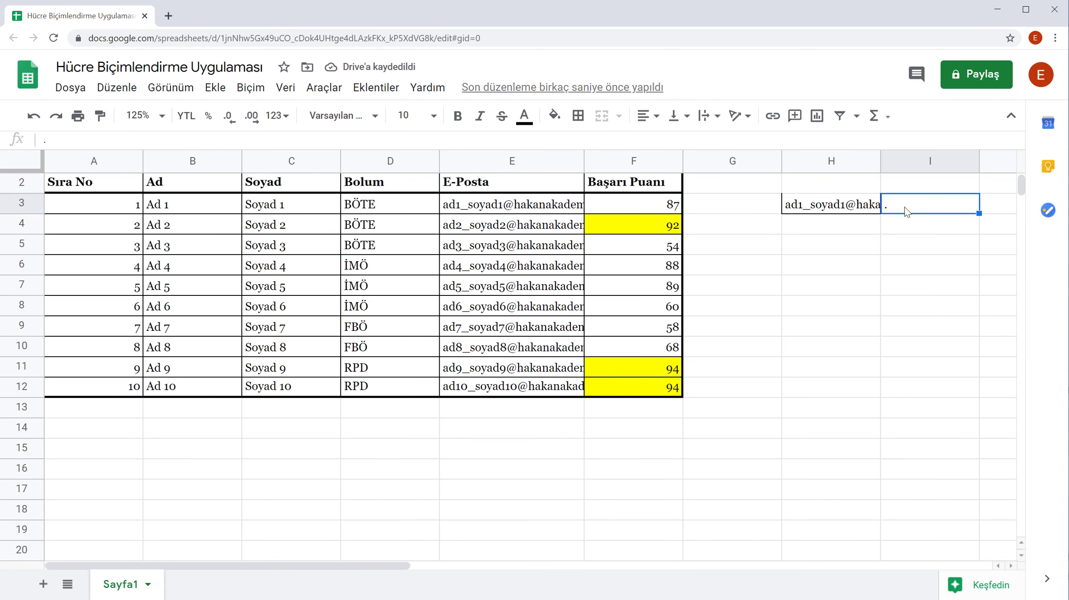
key(Delete)
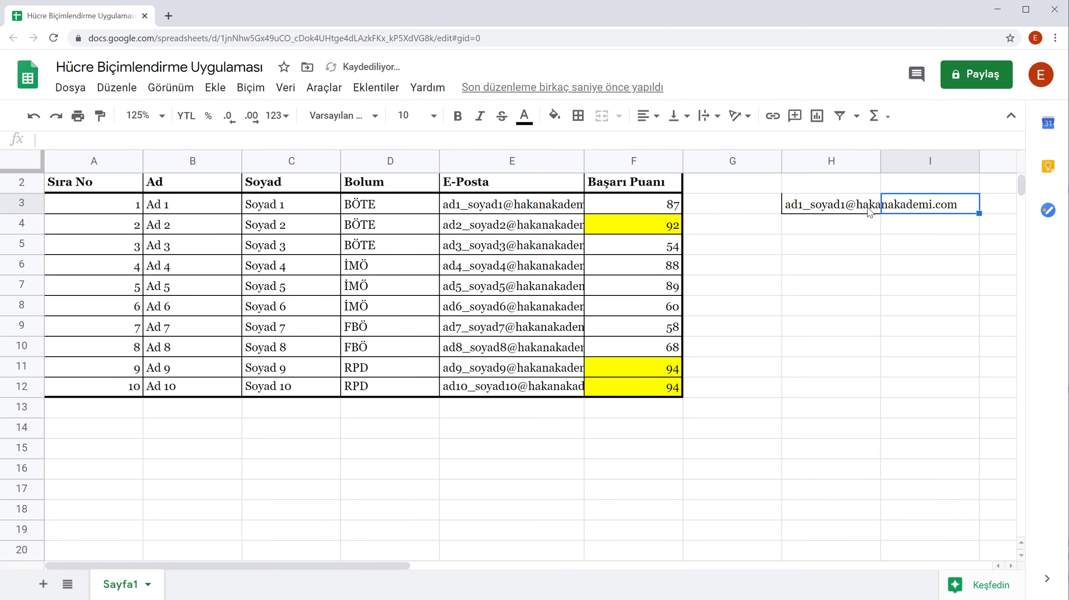
click(869, 212)
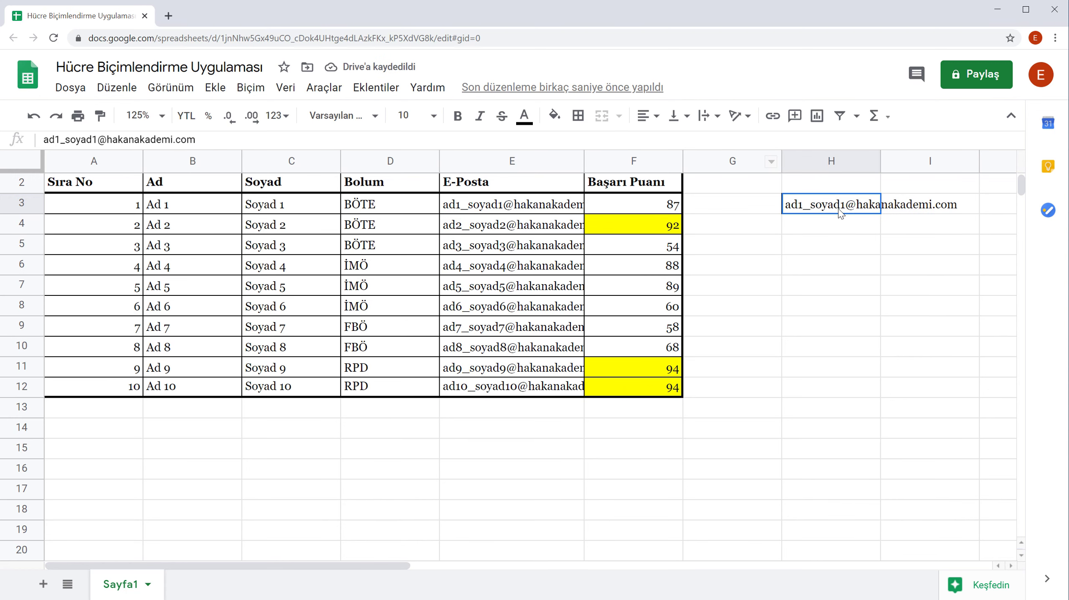
click(717, 121)
click(743, 142)
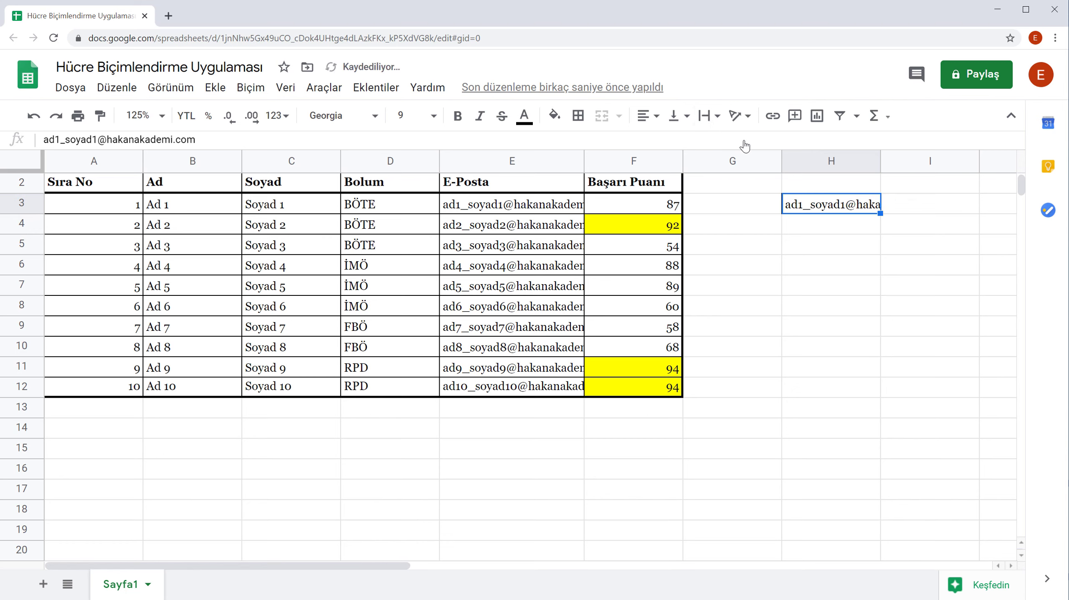
click(949, 213)
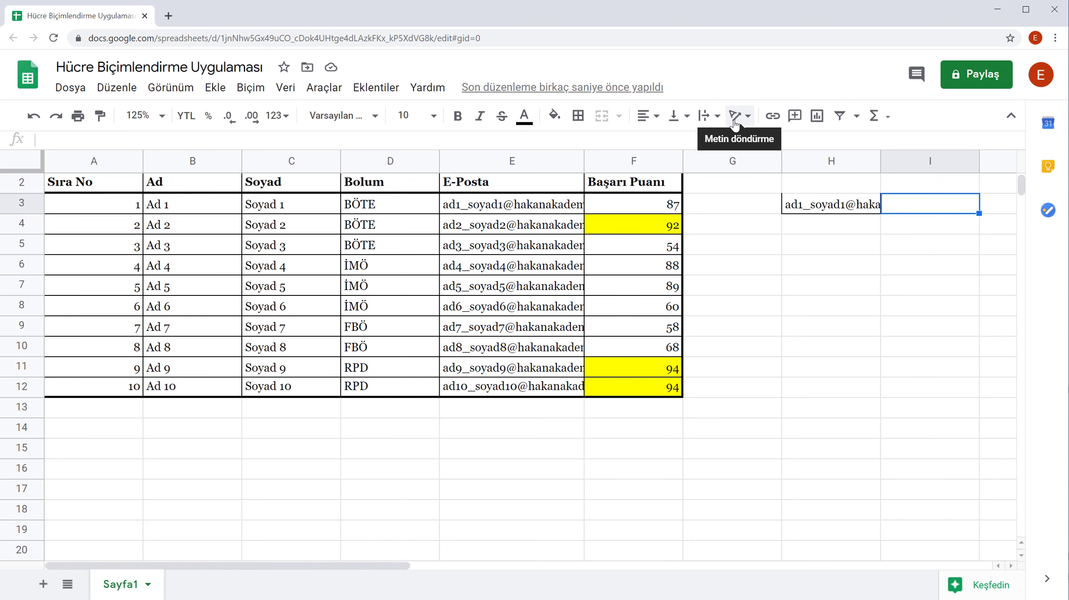
Step: Try rotating the header cells A2:F2 upward to 90°, and change their text rotation to a diagonal upward tilt
scroll(621, 255, up, 1)
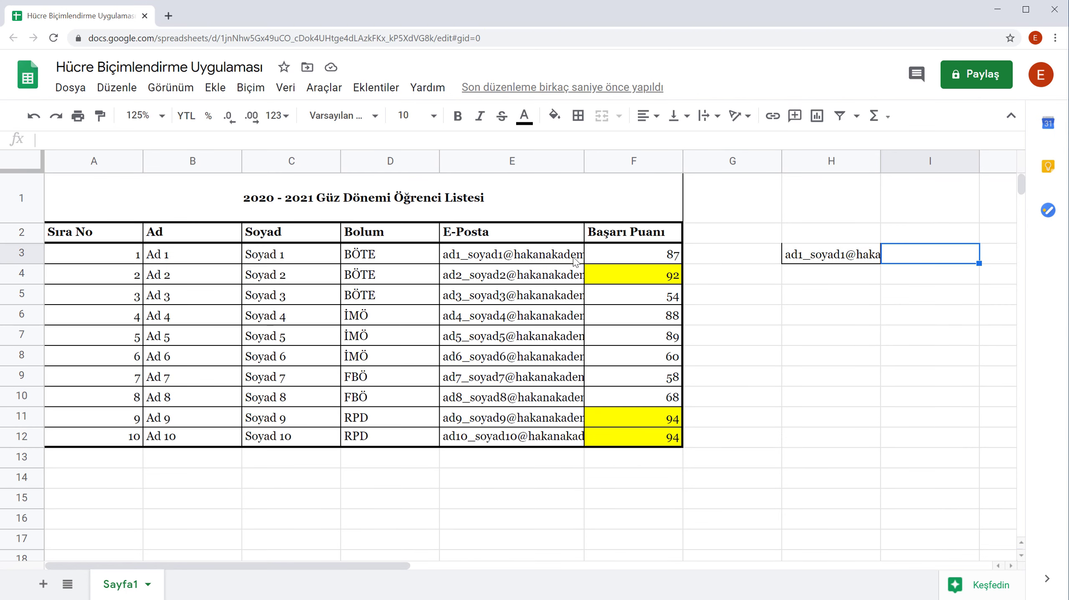
drag(97, 233, 619, 234)
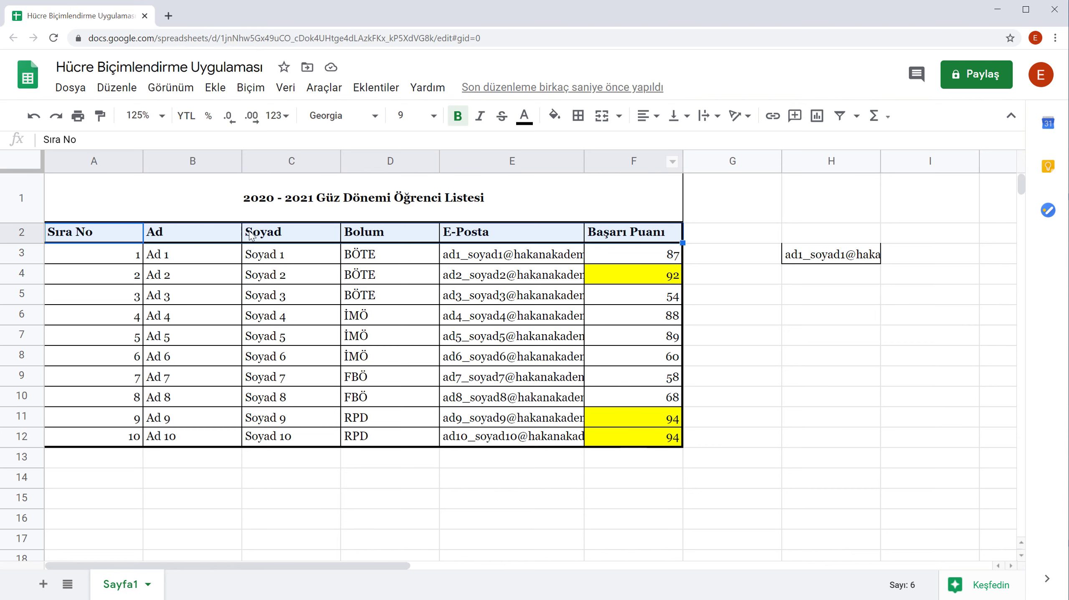
click(736, 116)
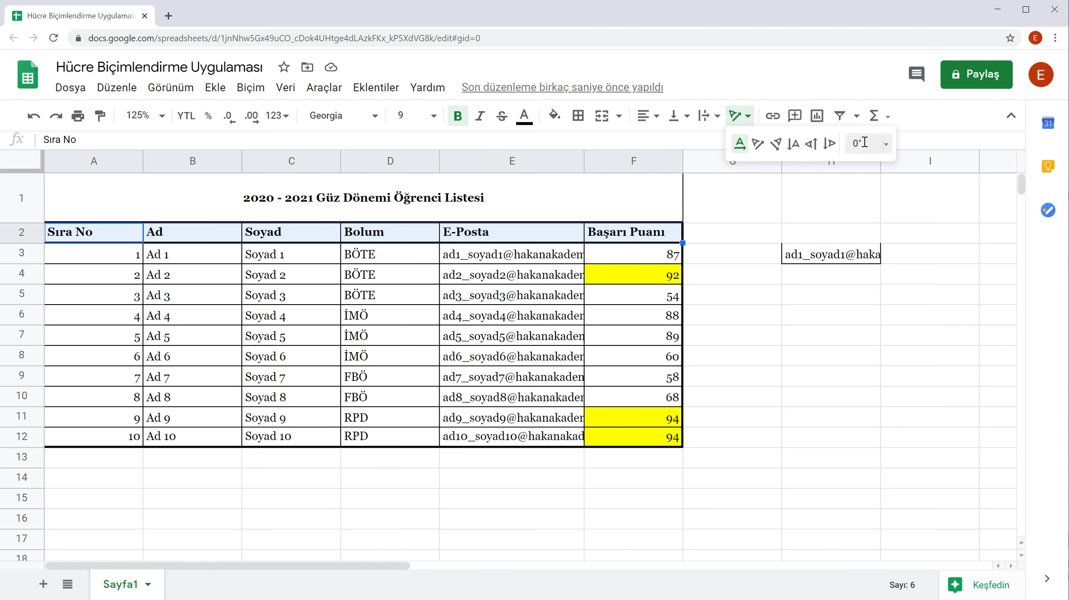
click(885, 147)
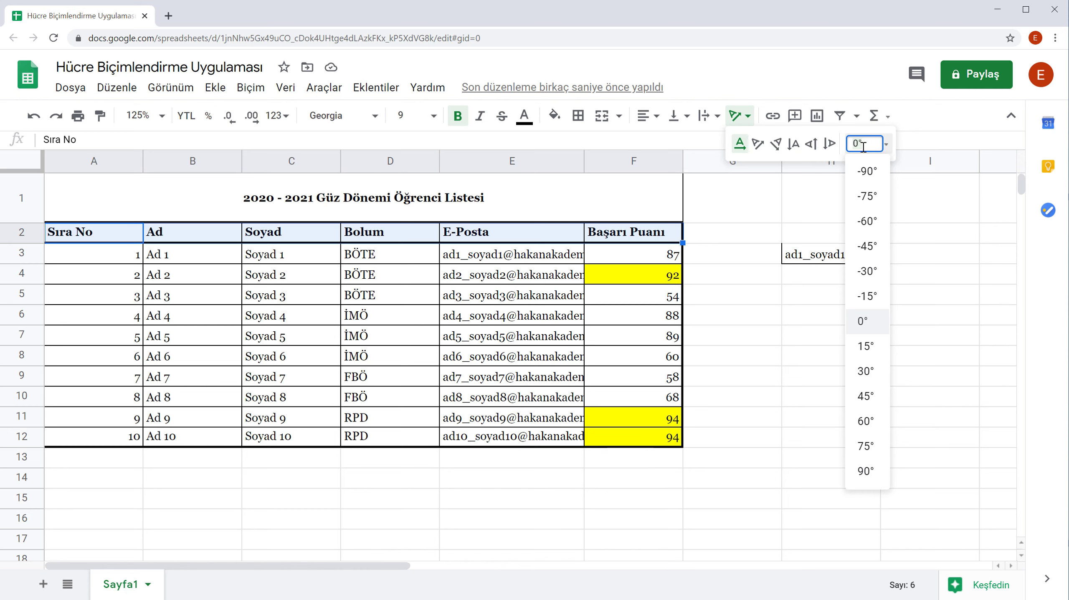
click(811, 144)
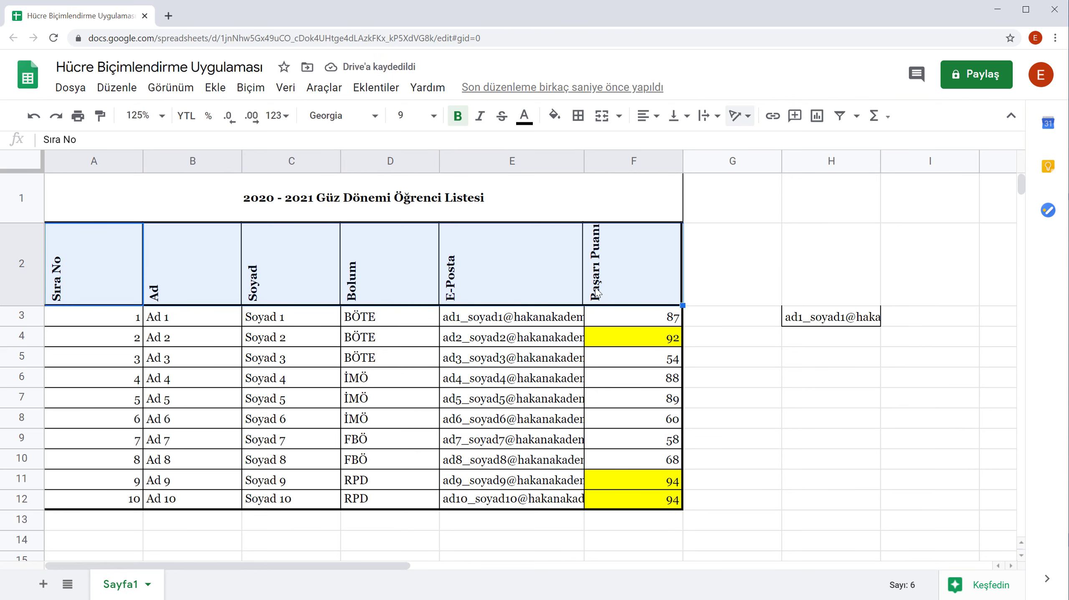
click(740, 116)
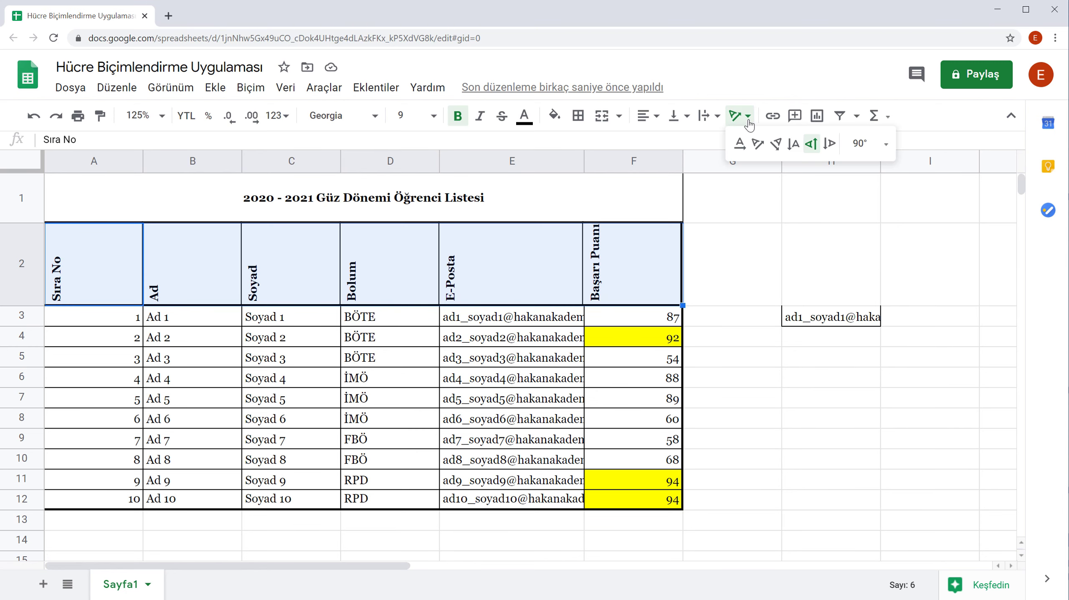
click(758, 144)
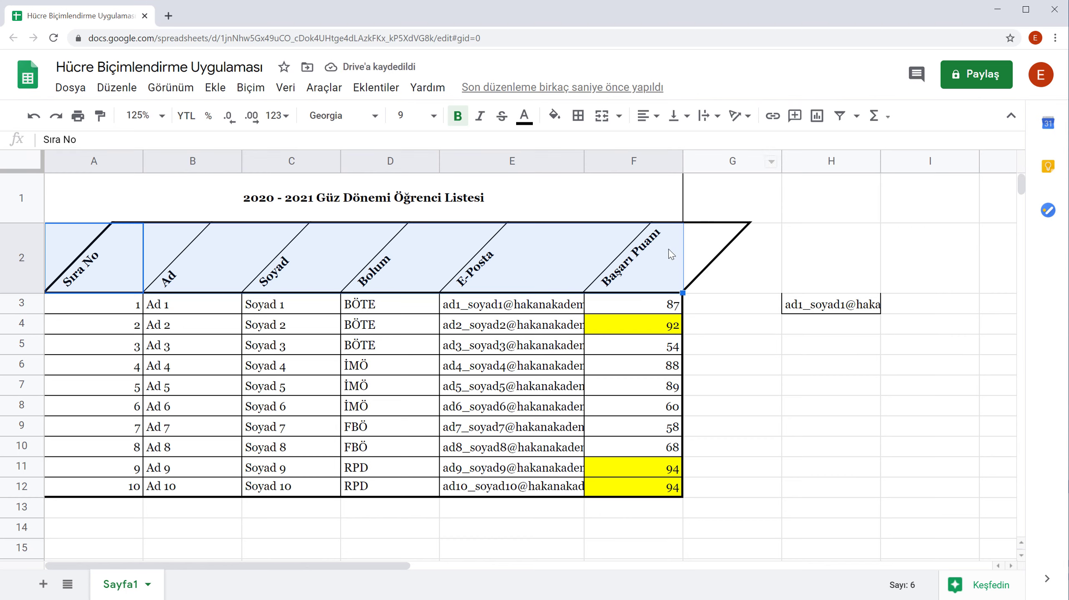
Step: Reset the text rotation of header cells A2:F2 to none
click(740, 117)
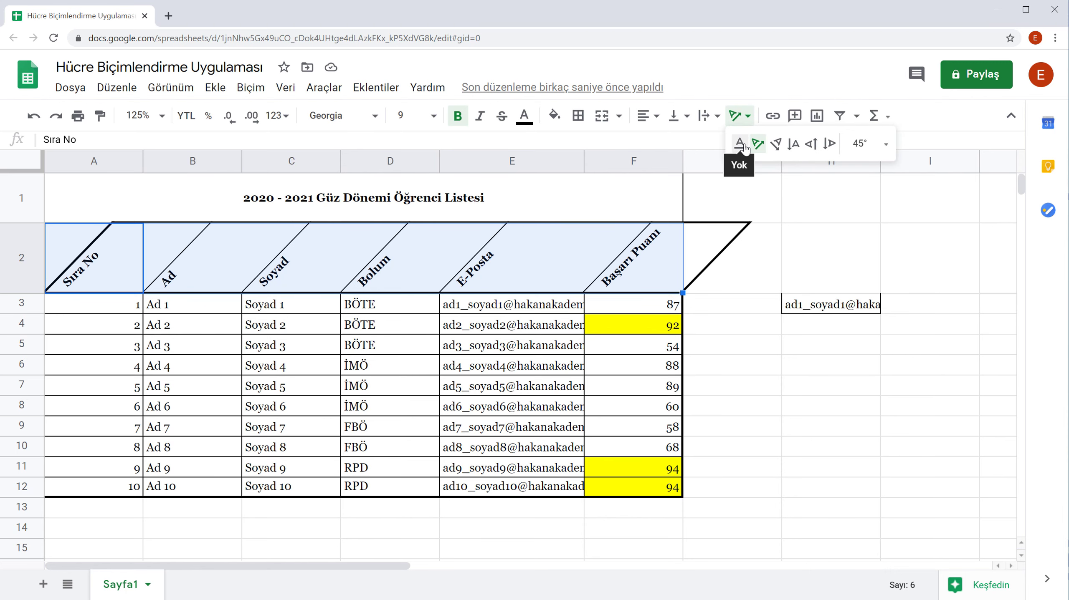
click(745, 147)
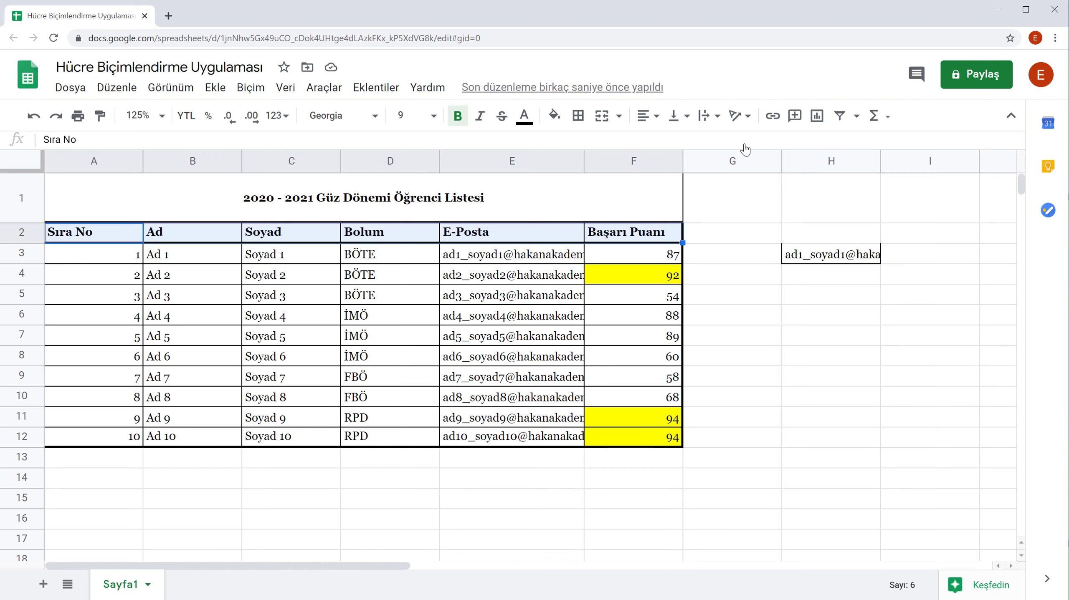
Step: Change the text colour of the yellow score cell F4 to dark red
click(602, 276)
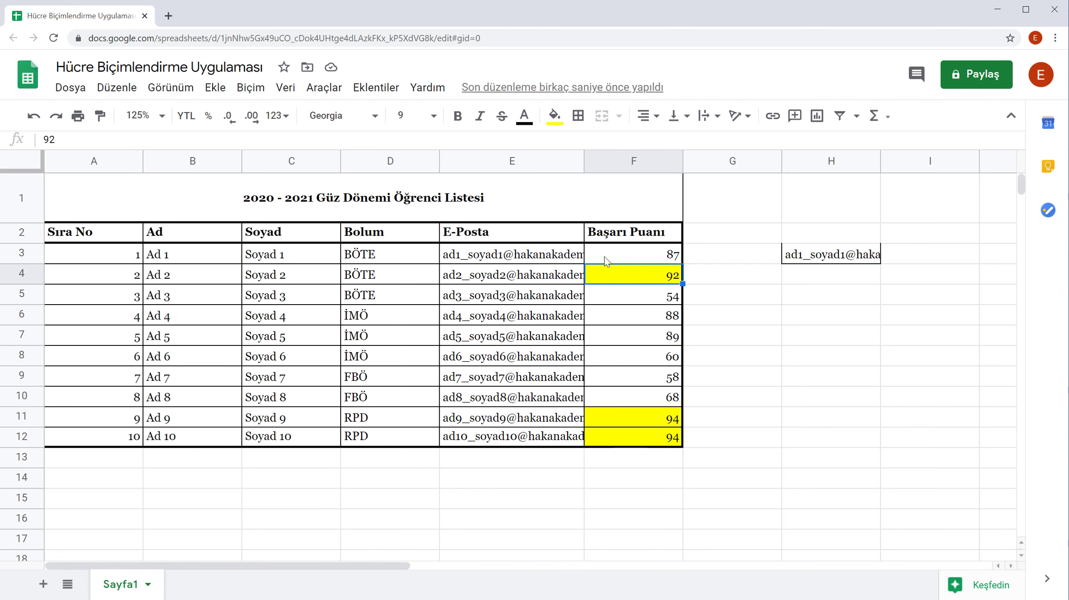
click(525, 116)
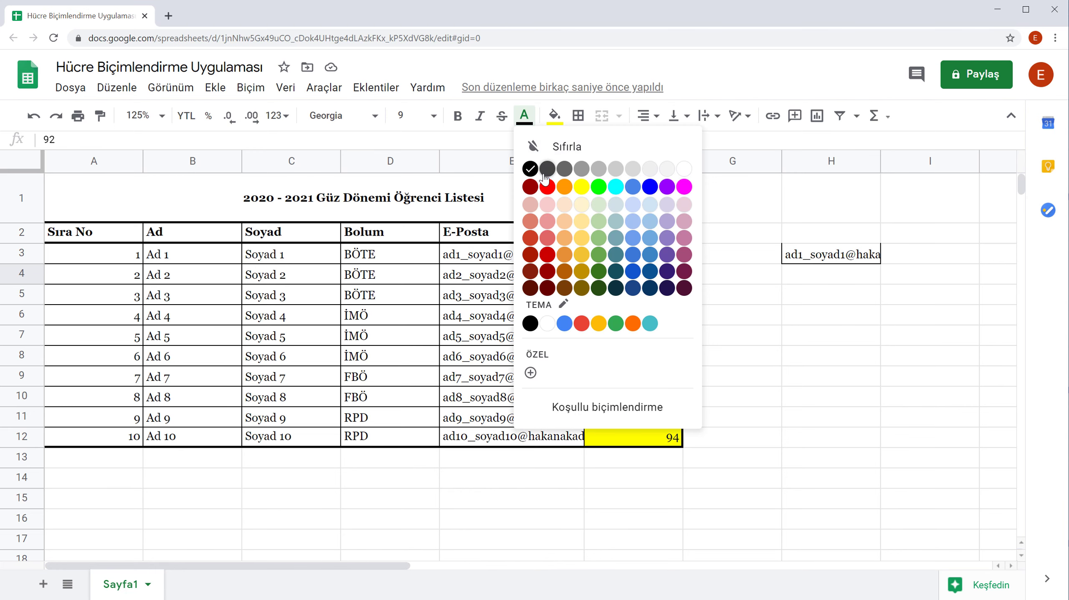
click(532, 191)
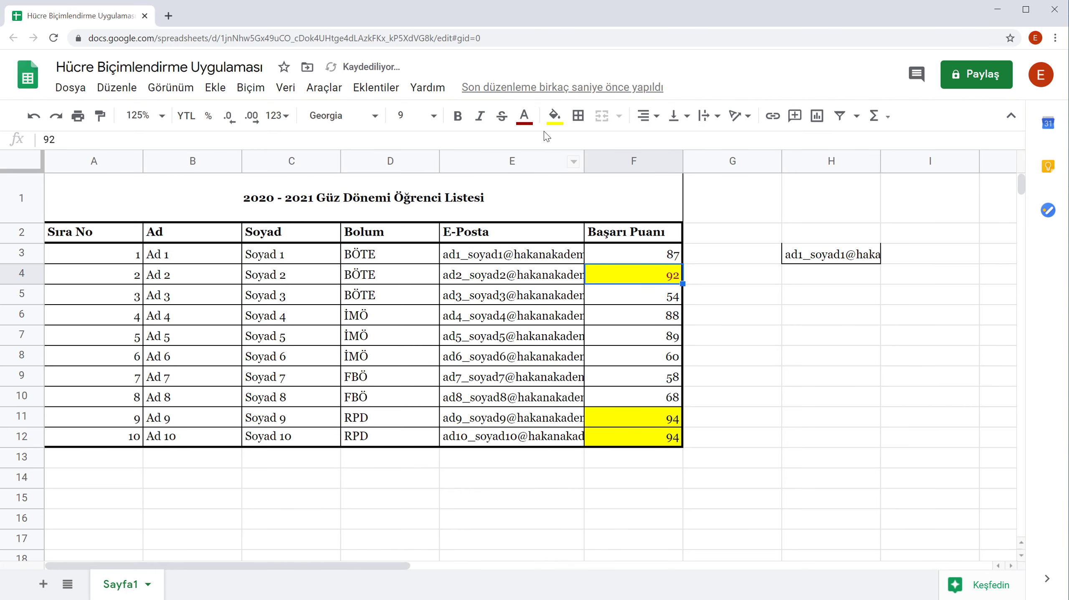
click(658, 317)
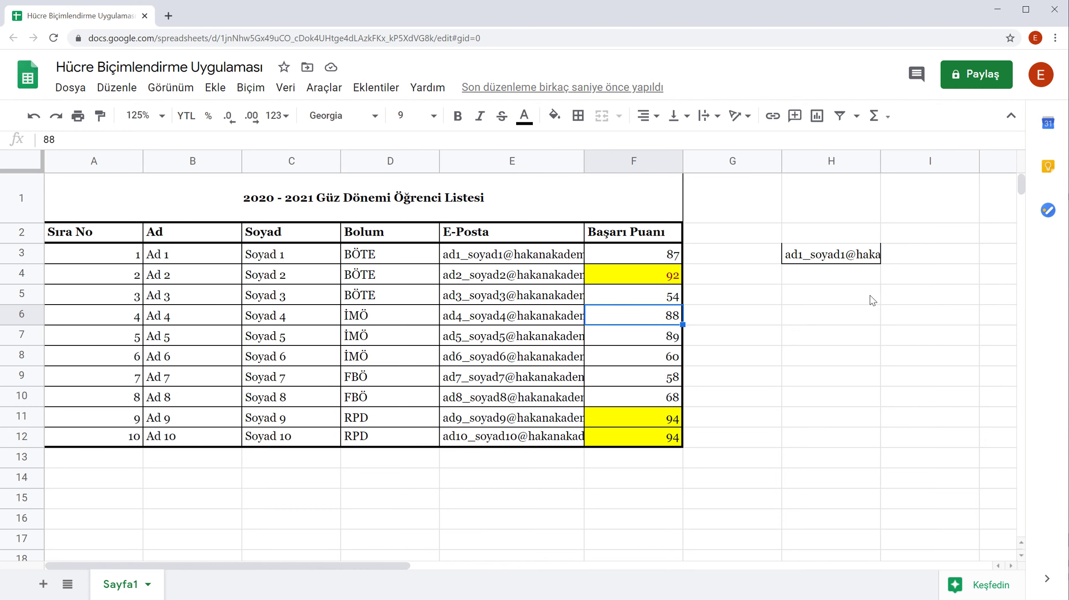
Step: Copy the formatting of score cell F4 onto the e-mail cell H3 with the format painter
click(809, 263)
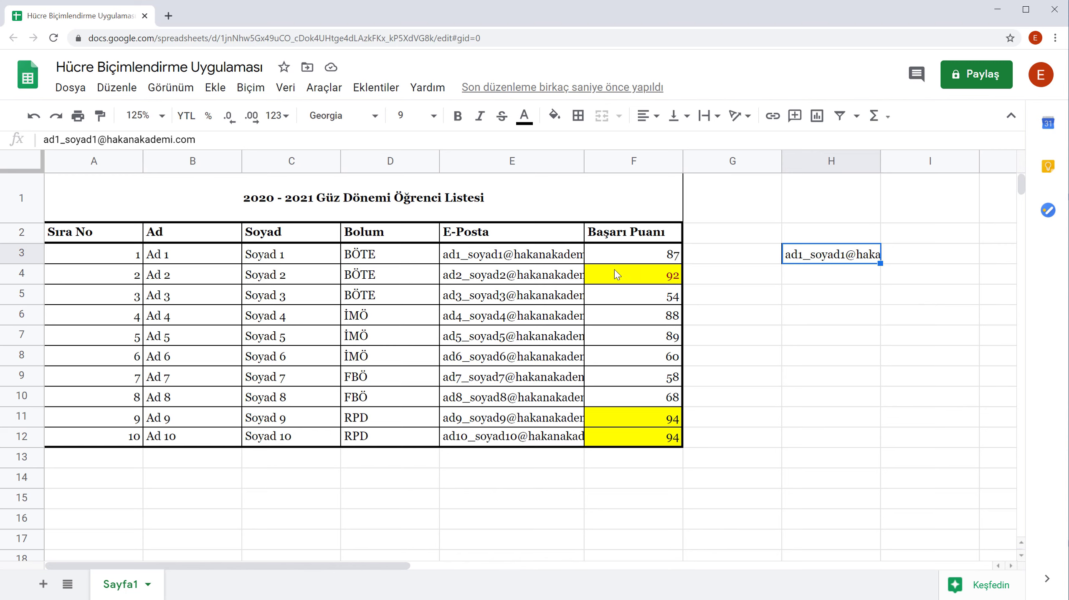
click(663, 278)
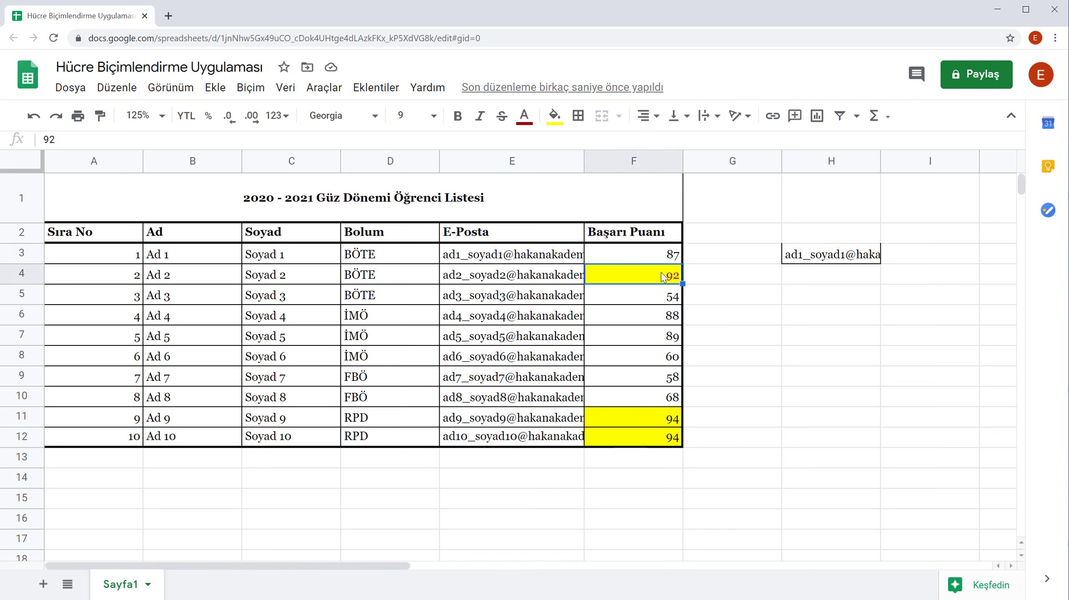
click(101, 120)
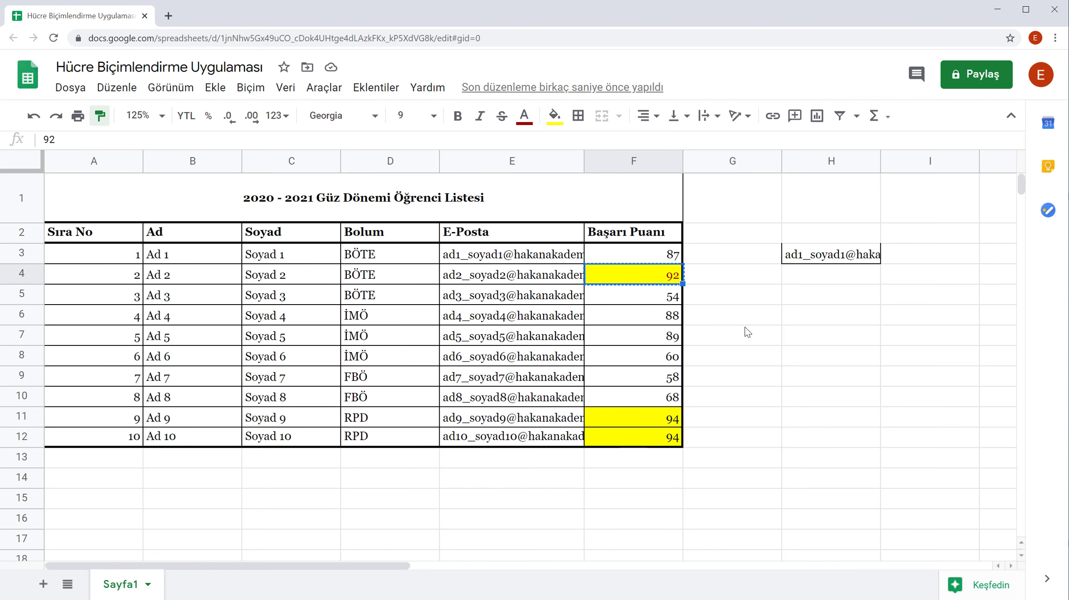
click(842, 262)
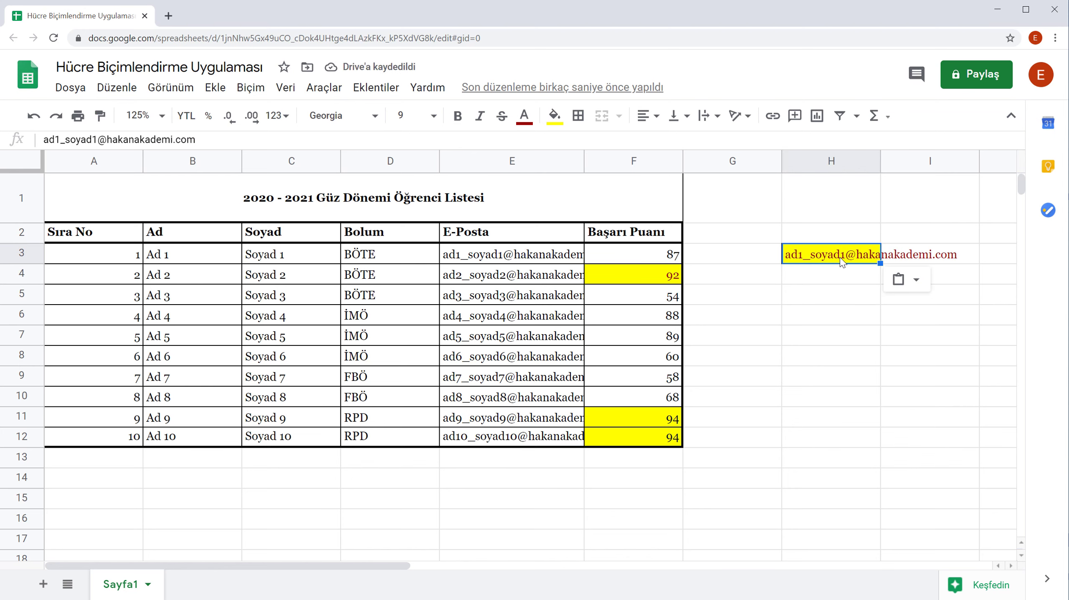
click(815, 303)
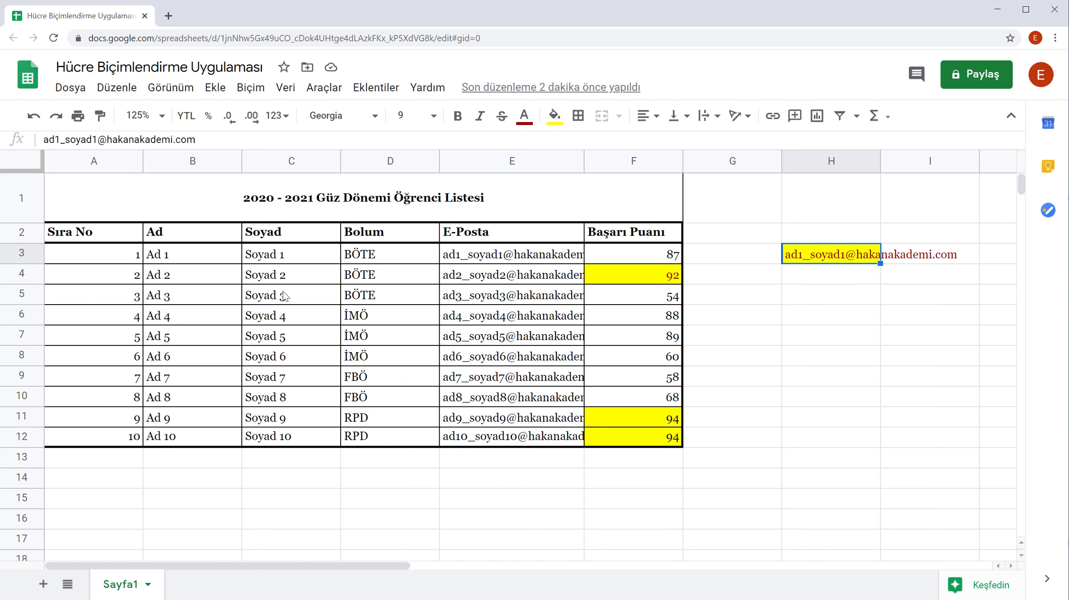
Step: Copy the plain formatting of cell C5 onto the e-mail cell H3 with the format painter
click(283, 300)
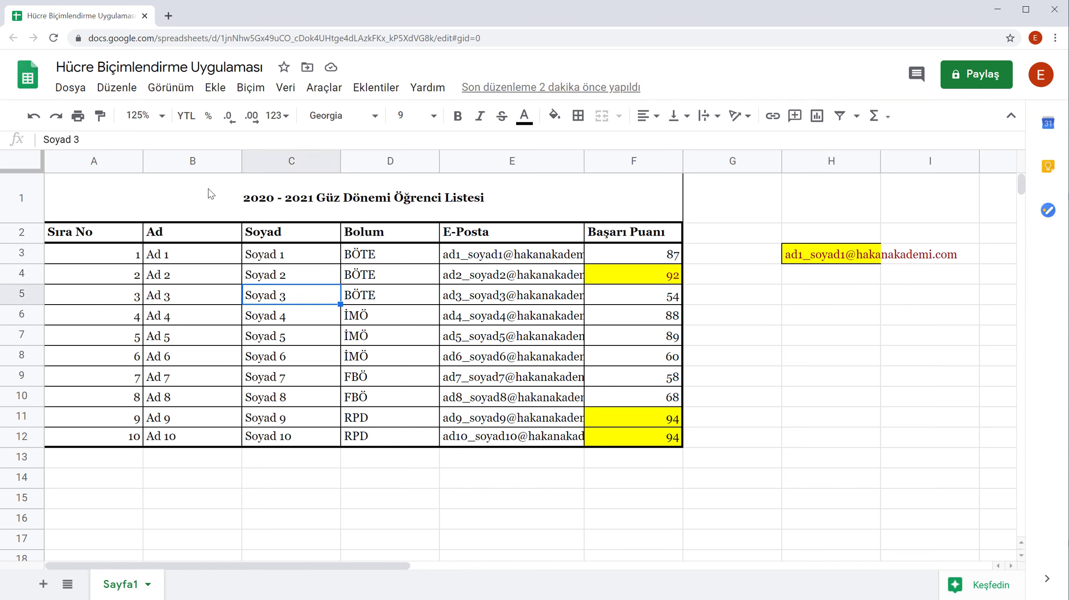
click(100, 116)
click(821, 261)
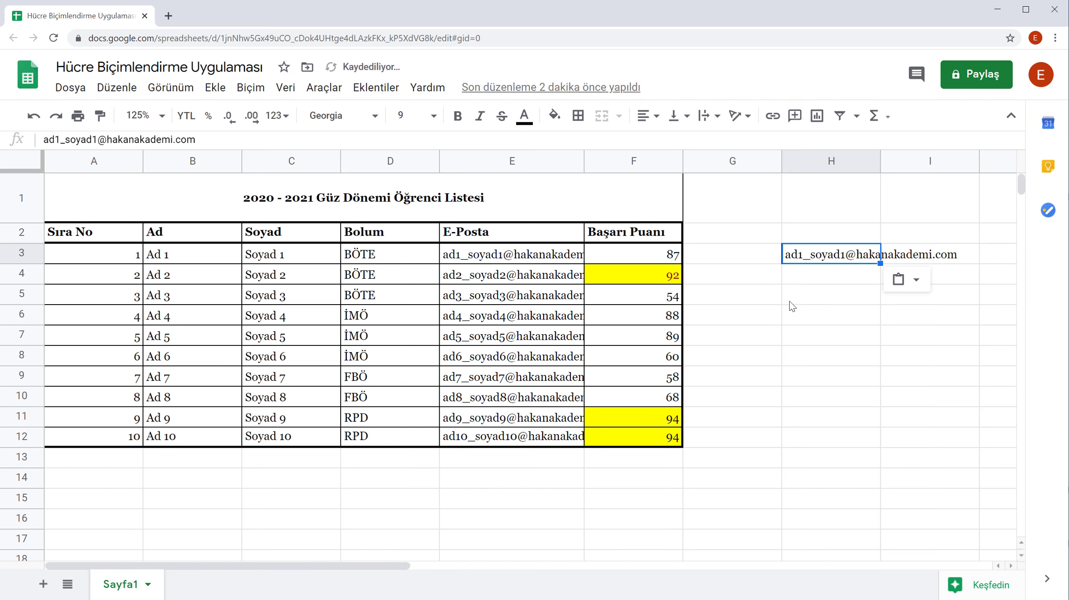
click(800, 318)
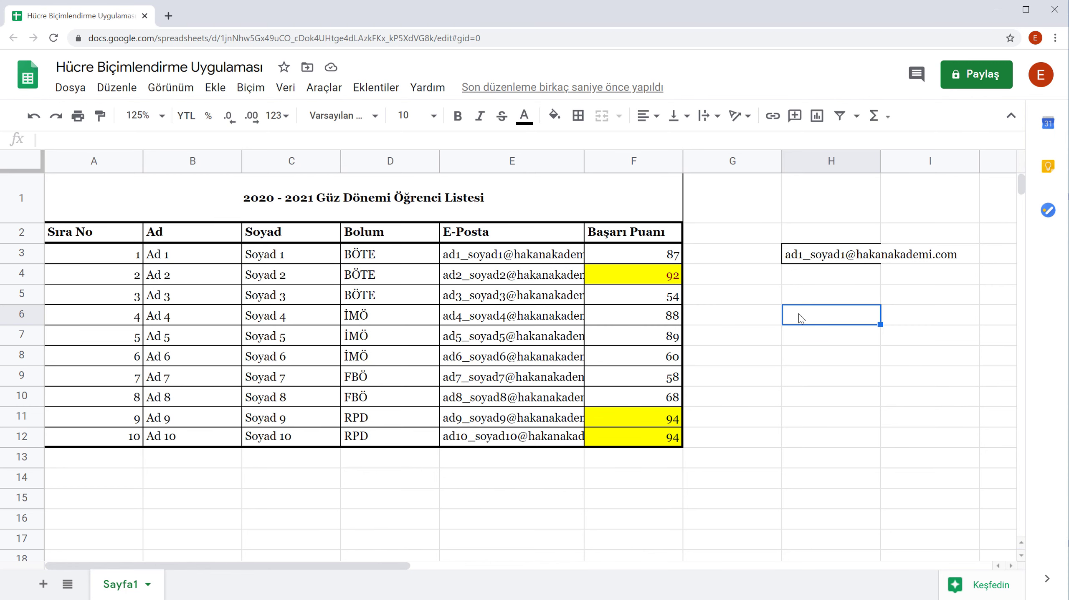
Step: Apply alternating colours to the student table A2:F12, and open its data range selection, leaving the range as it is
drag(97, 235, 646, 449)
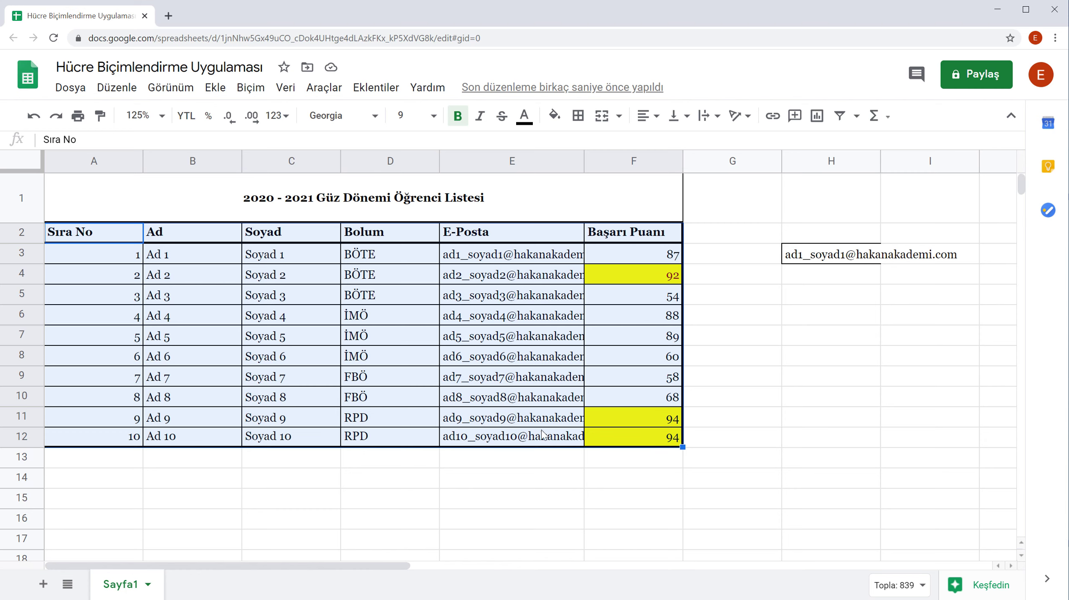
click(249, 87)
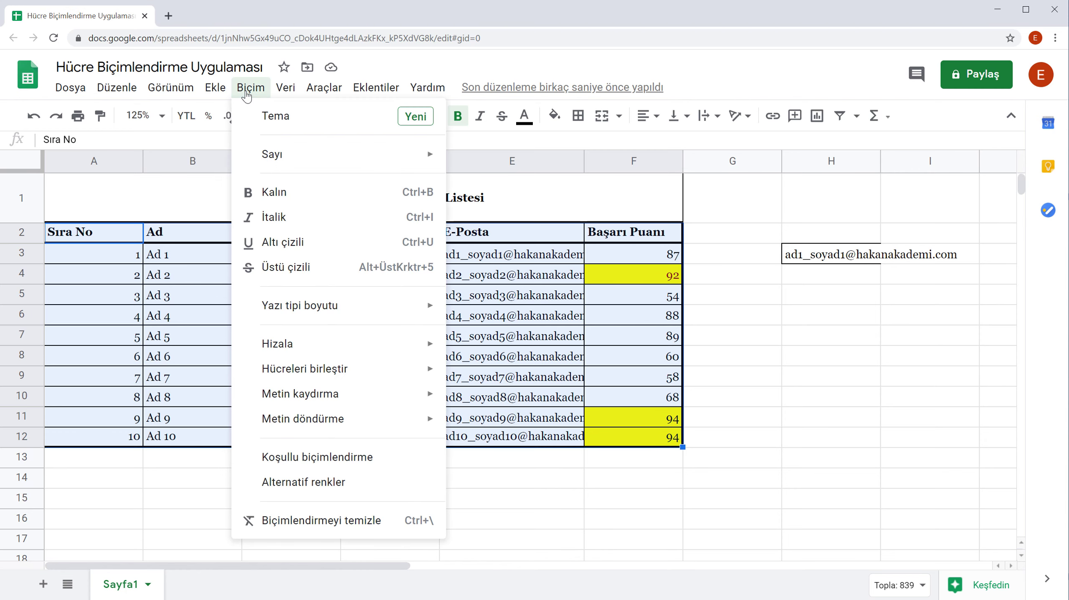
click(310, 480)
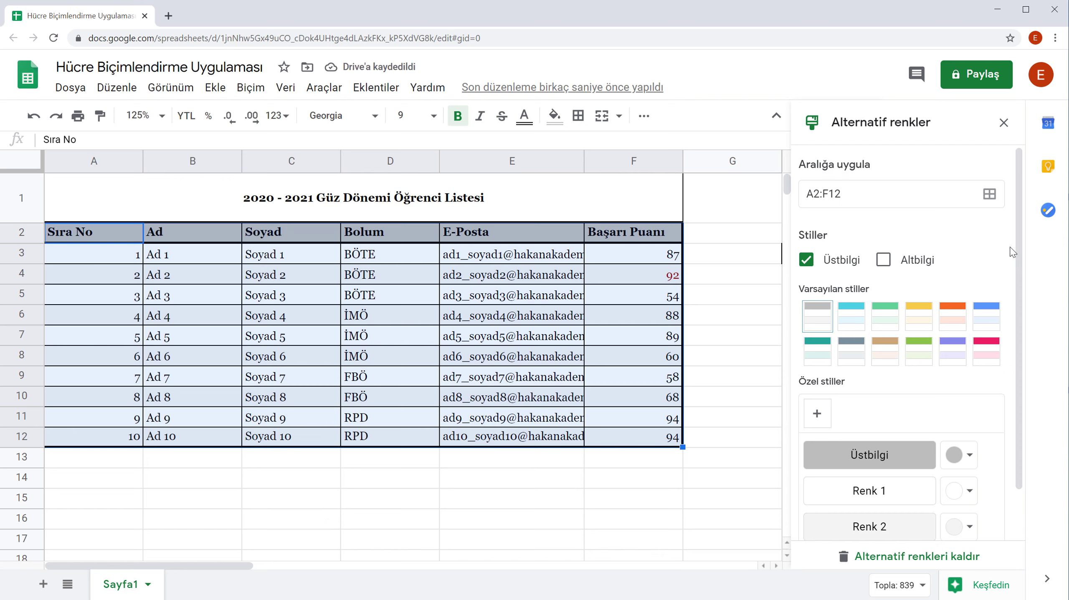
scroll(1024, 291, down, 2)
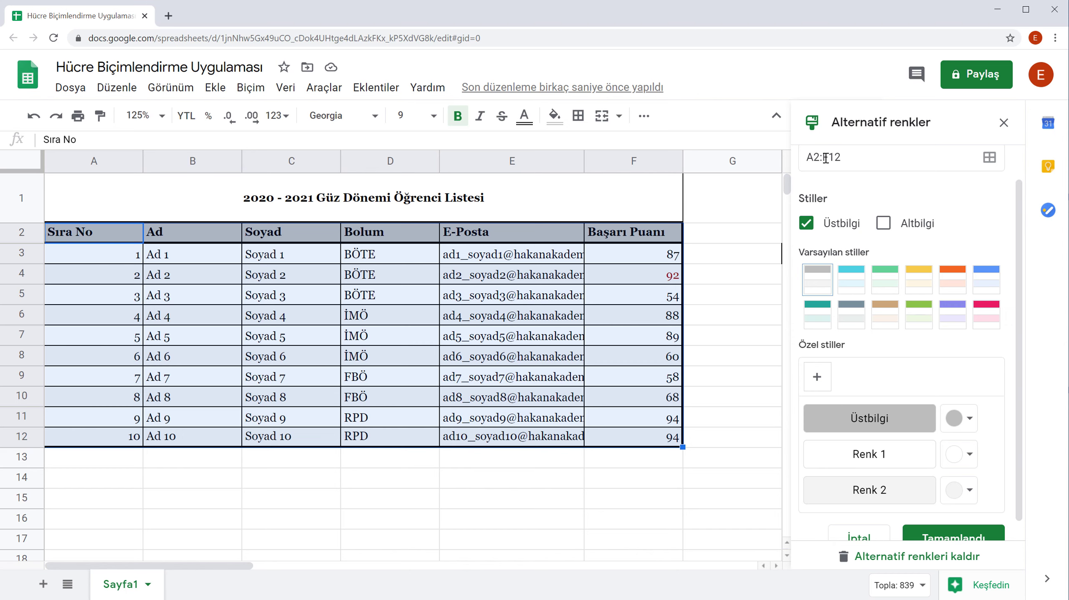
click(989, 159)
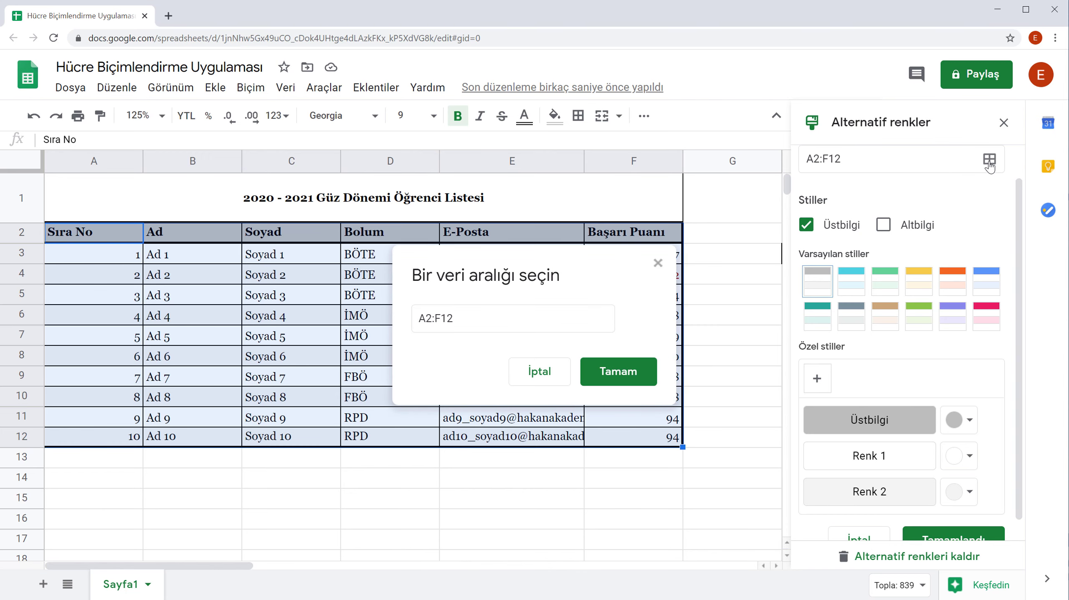
click(468, 313)
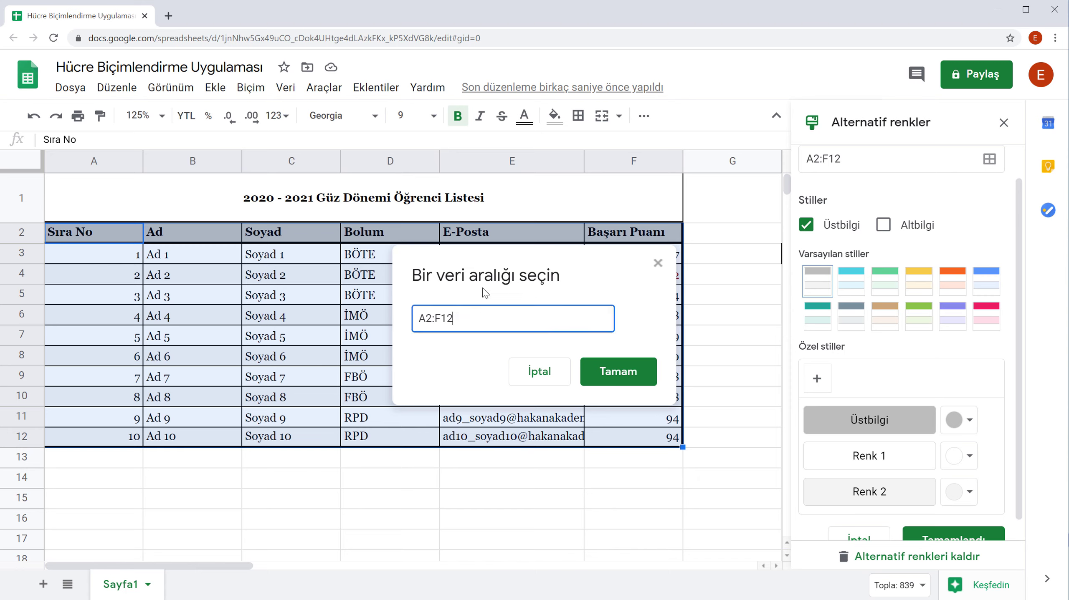
click(540, 372)
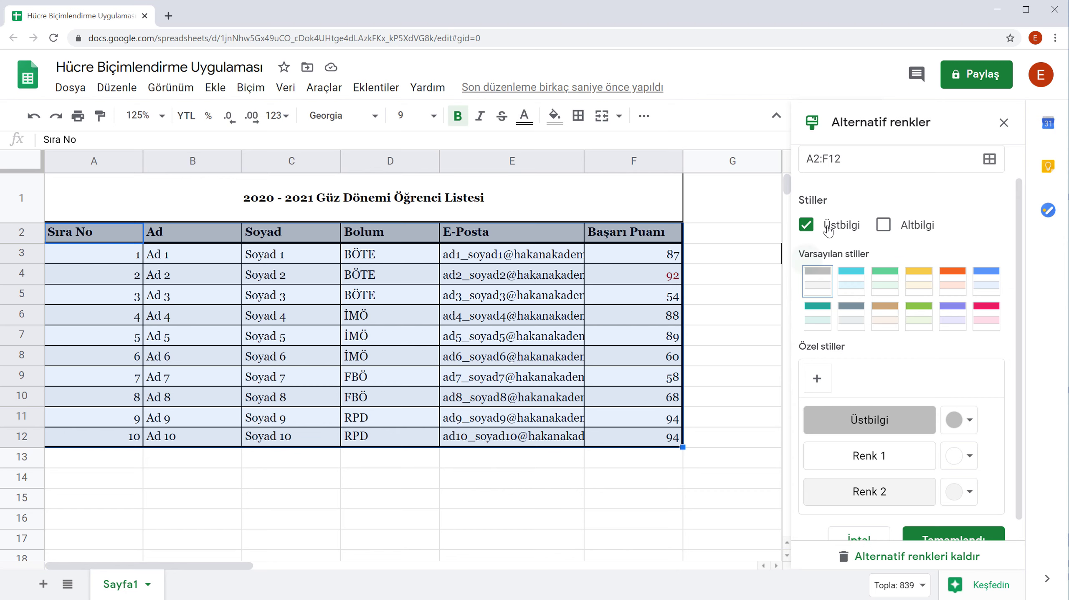
Step: Include a footer in the alternating colours and try the yellow, blue and purple default styles on the table
click(883, 226)
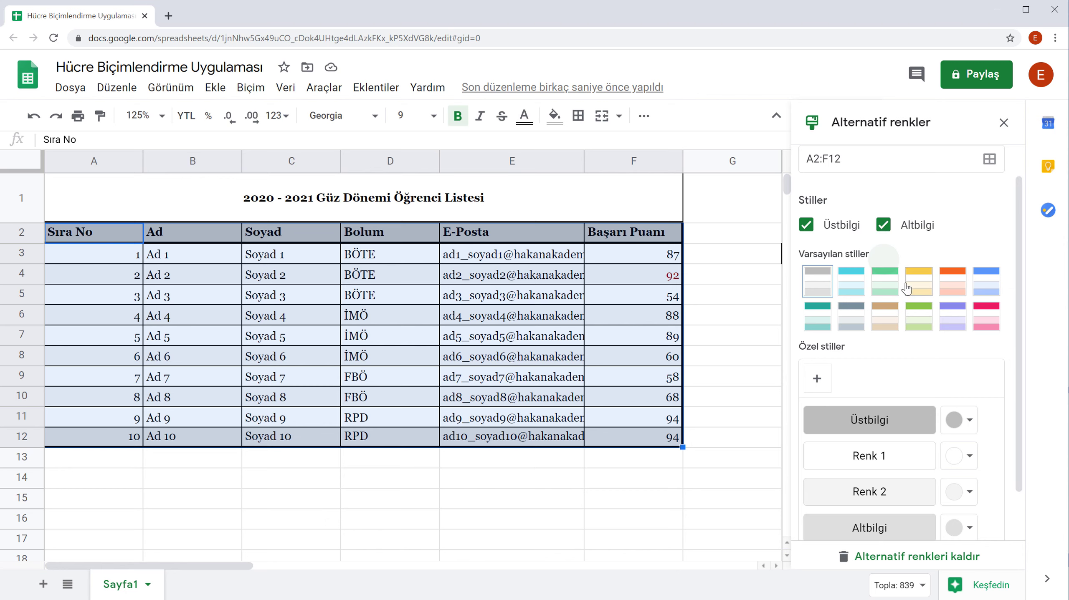
click(921, 284)
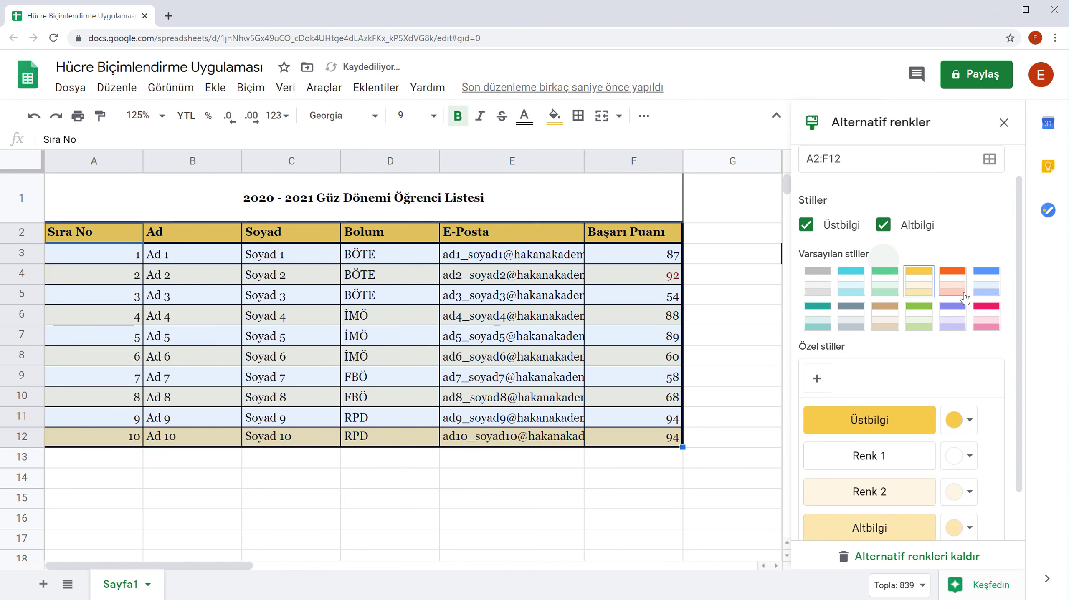
click(978, 289)
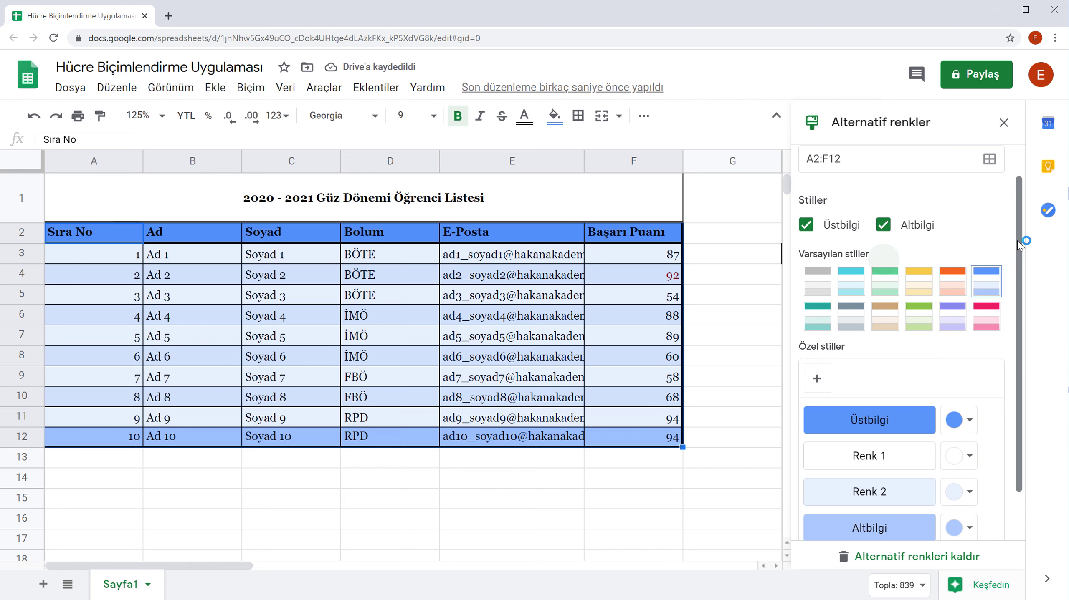
drag(1019, 246, 1017, 299)
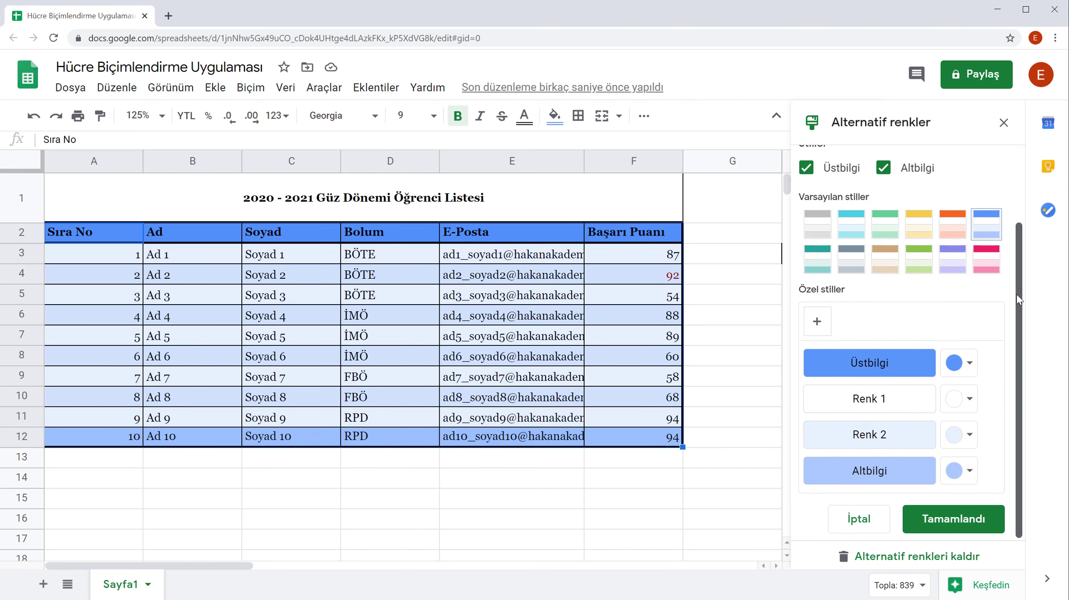
click(953, 258)
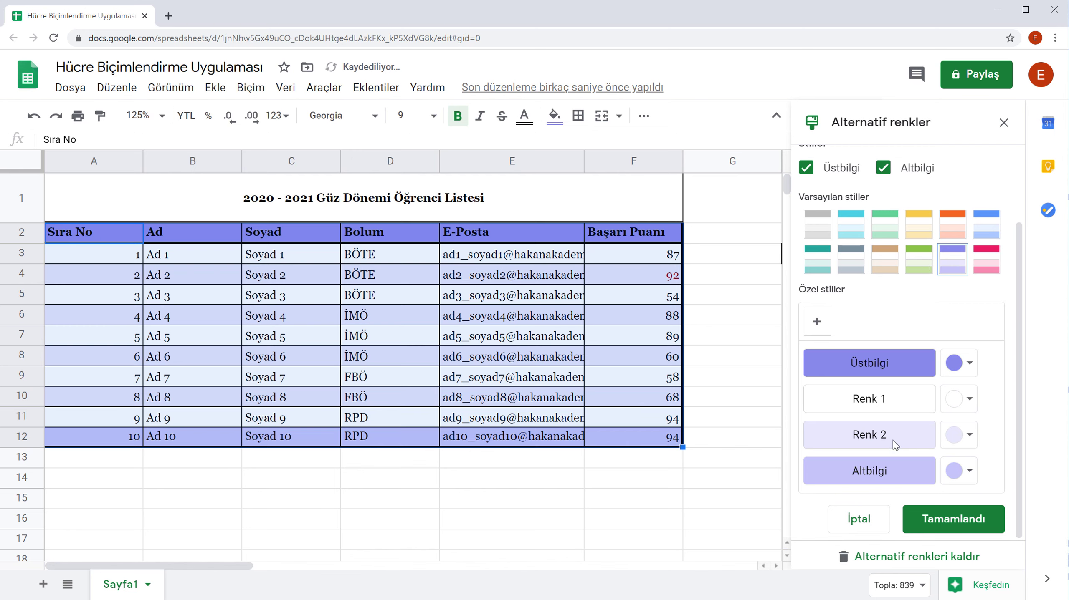
Step: Customise the alternating colours with an orange header and light green as Color 2
click(958, 364)
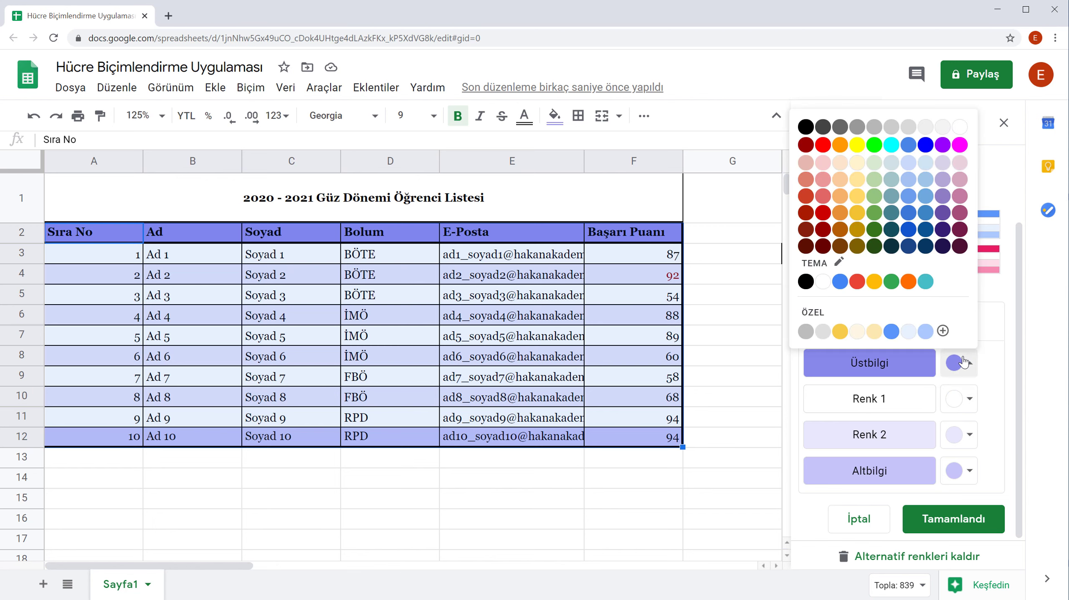
click(840, 144)
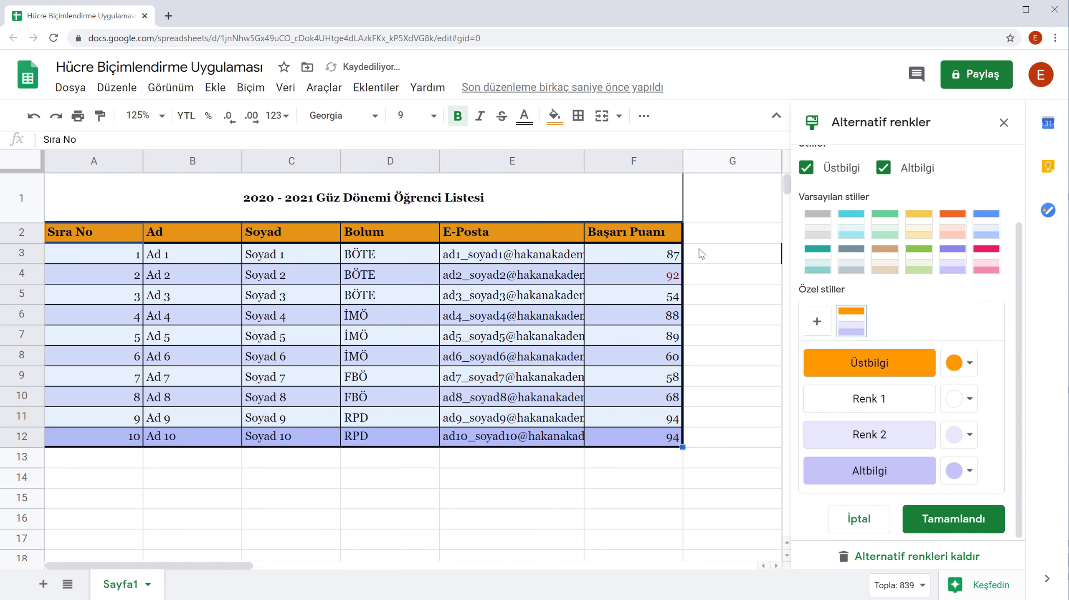
click(962, 435)
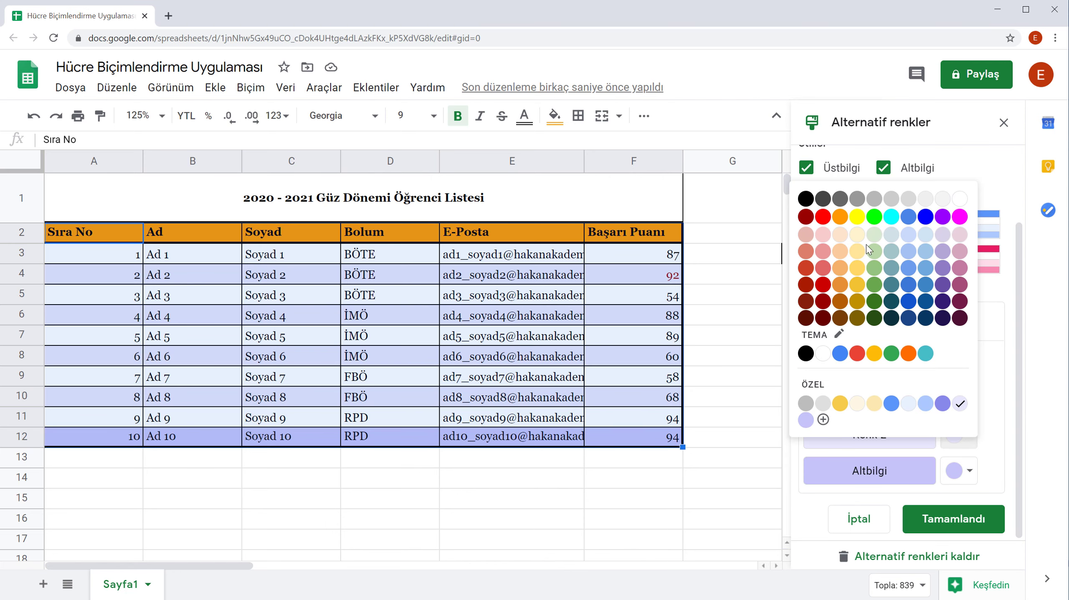
click(877, 267)
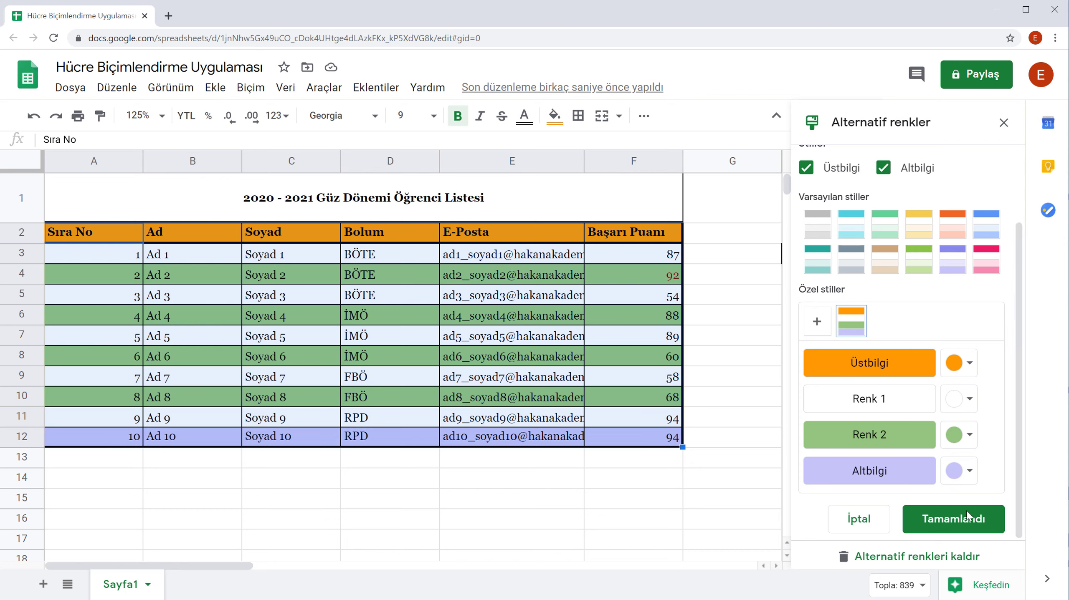
Step: Remove the alternating colours from A2:F12 and clear all formatting from that range
click(936, 557)
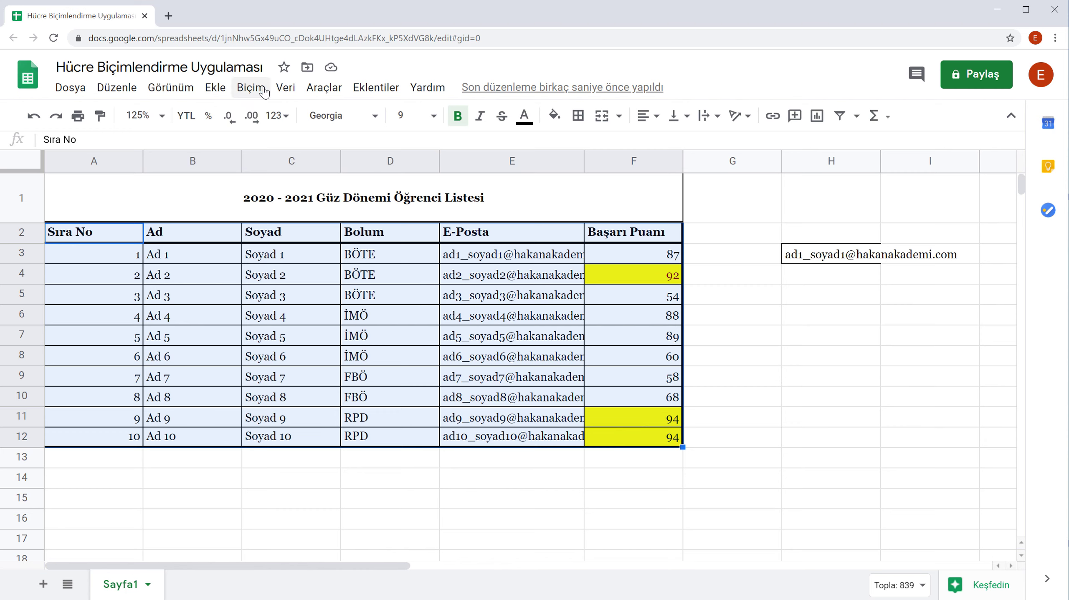
click(251, 88)
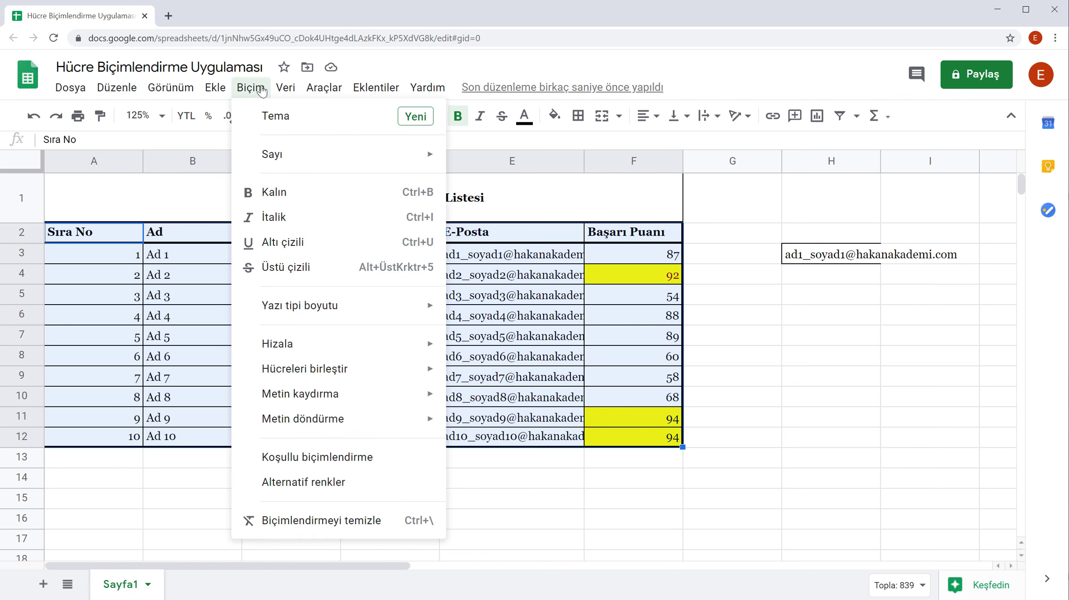
click(376, 522)
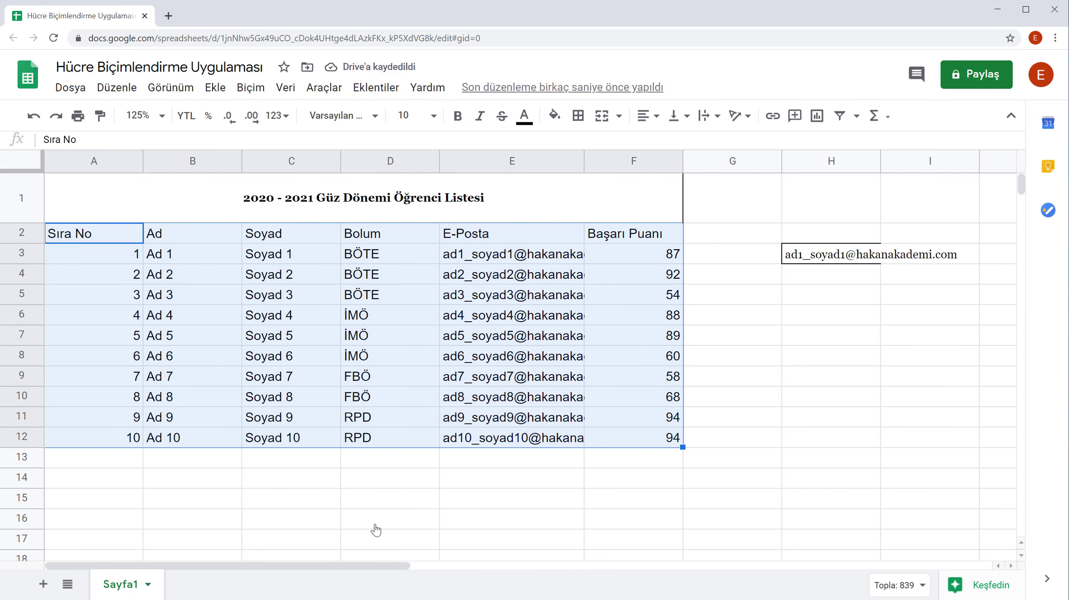